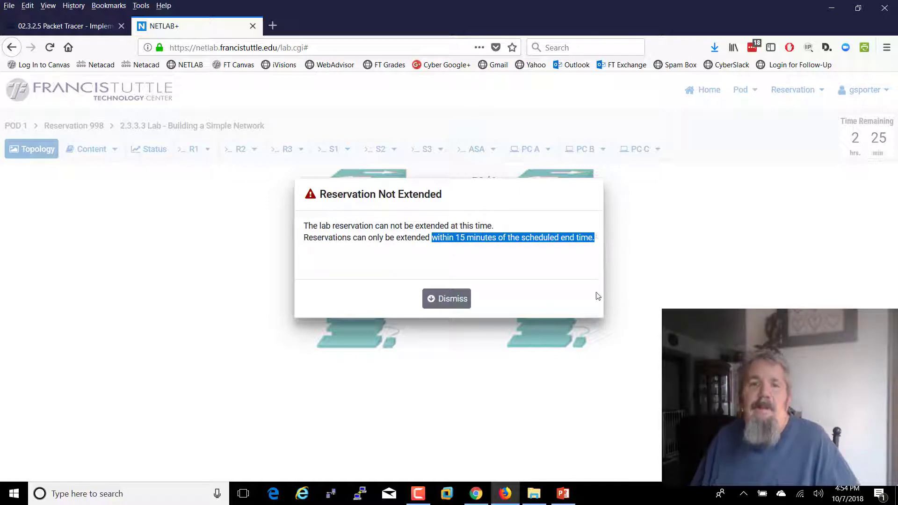
Step: Dismiss the reservation-extension notice, point out the remaining time, and open the S1 switch console
{"action": "left_click", "coordinate": [446, 299]}
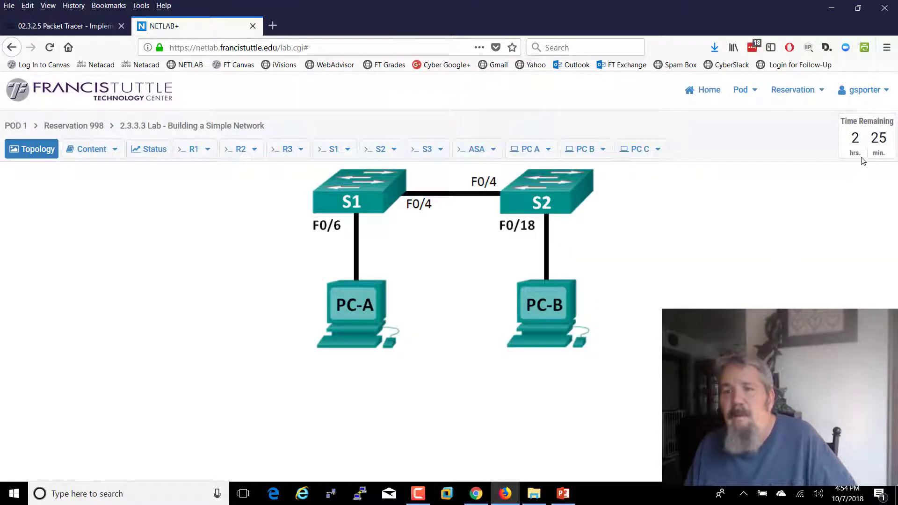
{"action": "left_click_drag", "start_coordinate": [858, 138], "coordinate": [812, 234]}
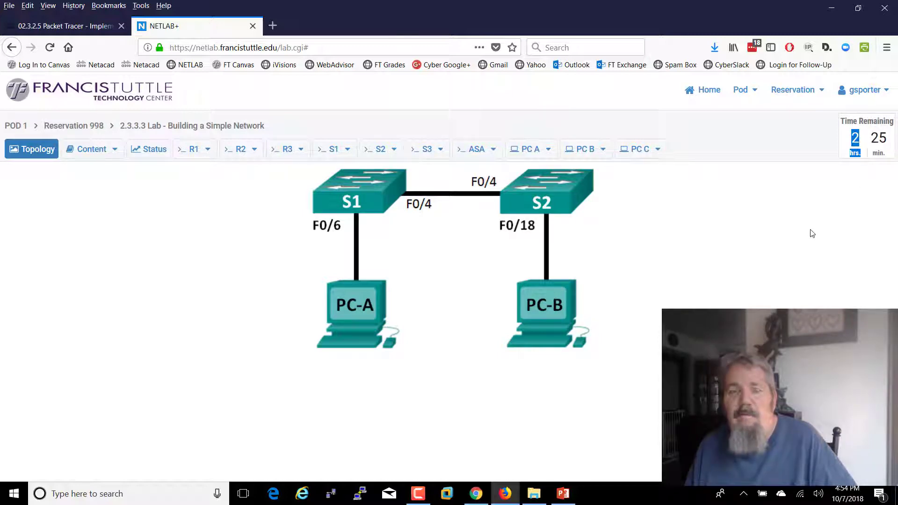
{"action": "left_click", "coordinate": [348, 150]}
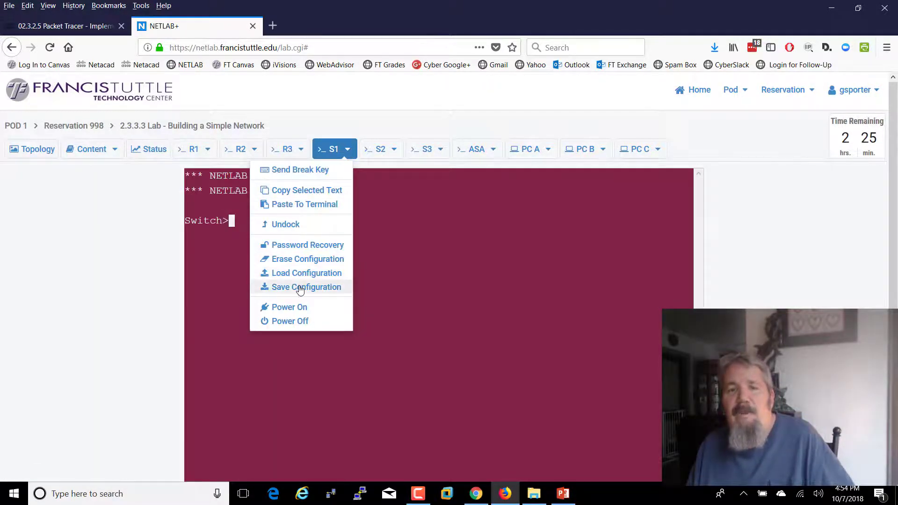
Step: Browse S1's Save Configuration files to CCNA1 > 2.3.3.3 2018-10-07, then dismiss without saving
{"action": "left_click", "coordinate": [299, 286]}
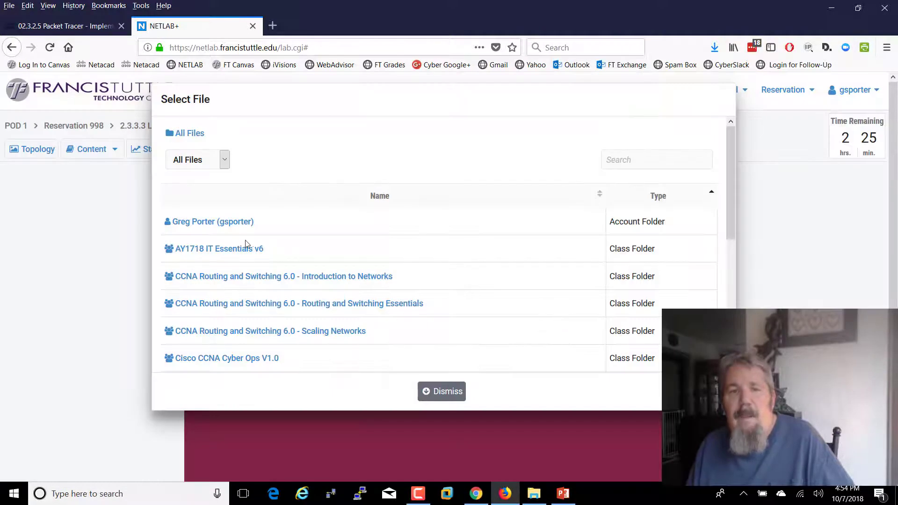
{"action": "left_click", "coordinate": [220, 221]}
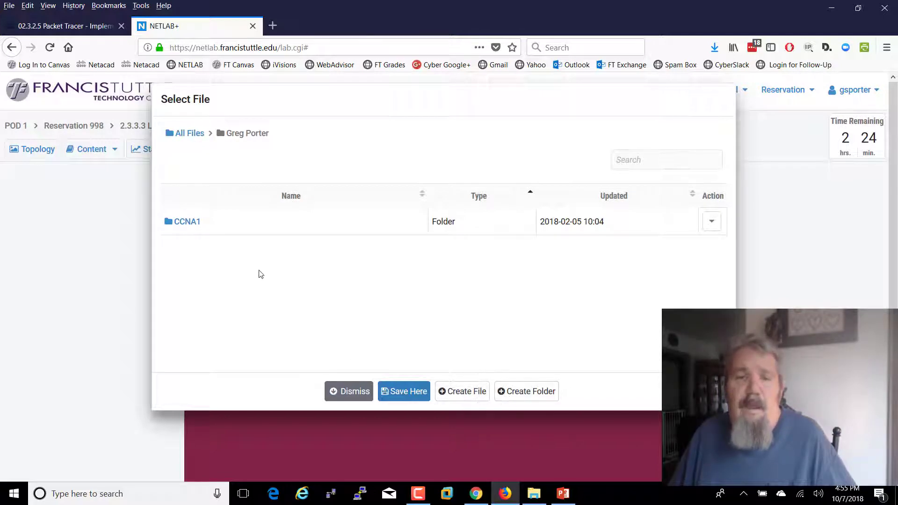
{"action": "left_click", "coordinate": [188, 224]}
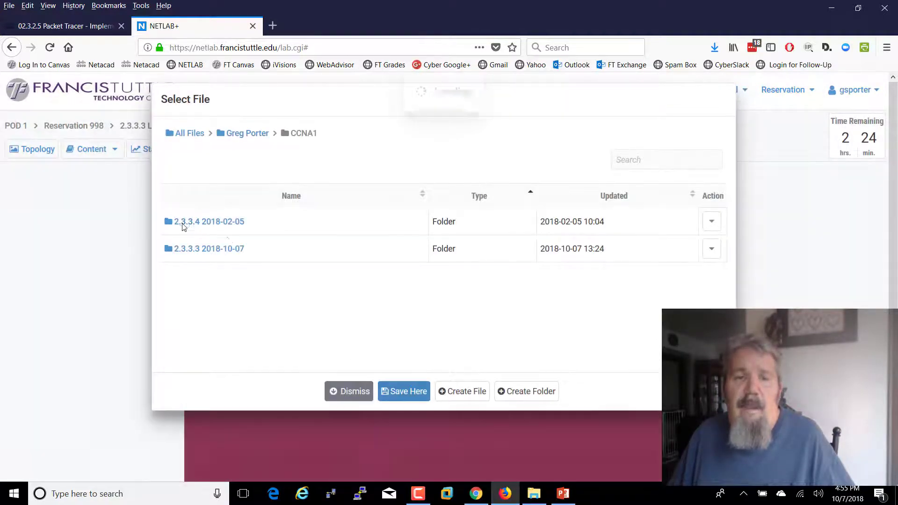
{"action": "left_click", "coordinate": [208, 251]}
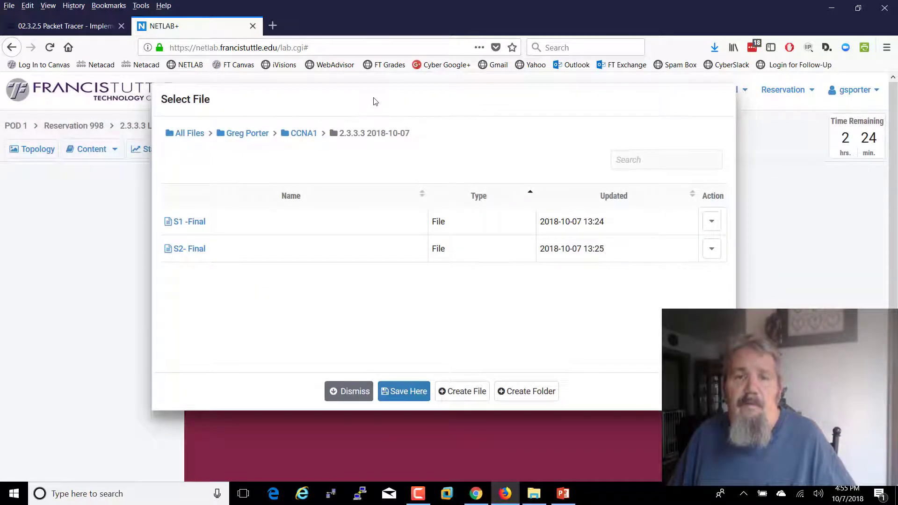
{"action": "left_click_drag", "start_coordinate": [373, 100], "coordinate": [762, 144]}
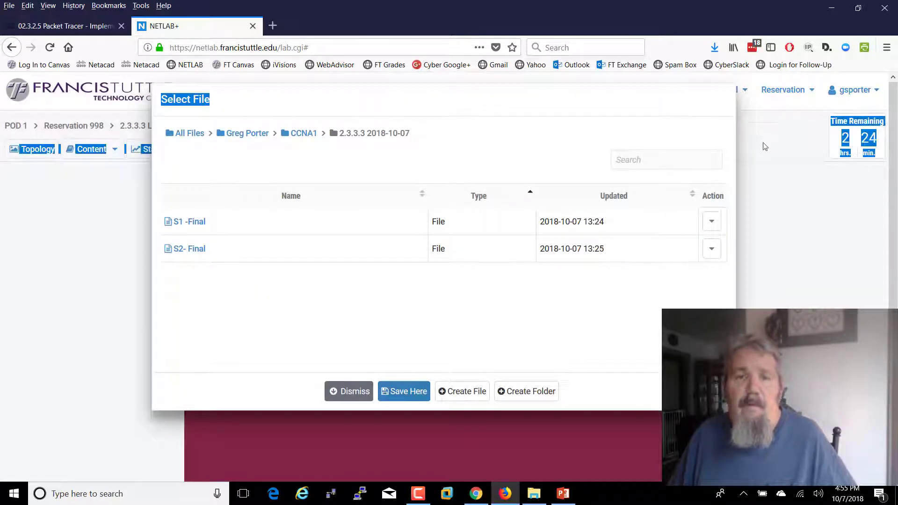
{"action": "left_click", "coordinate": [537, 143]}
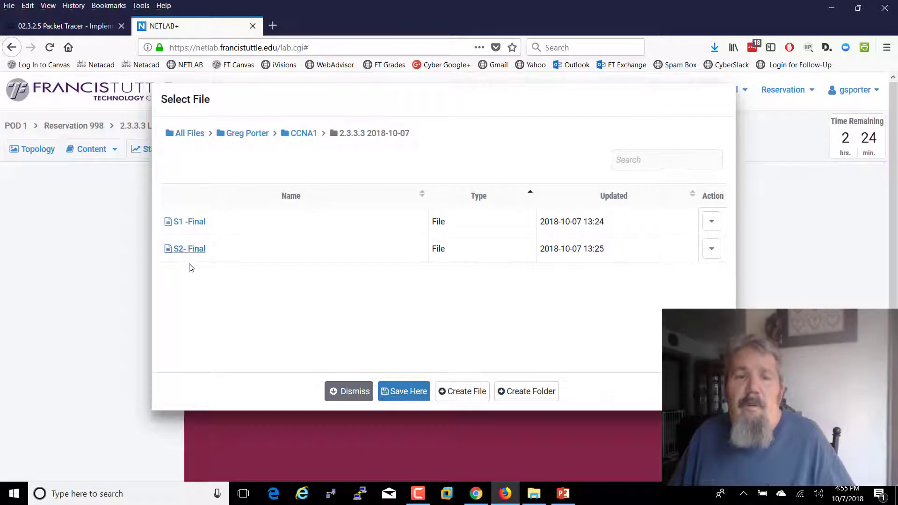
{"action": "left_click", "coordinate": [712, 250]}
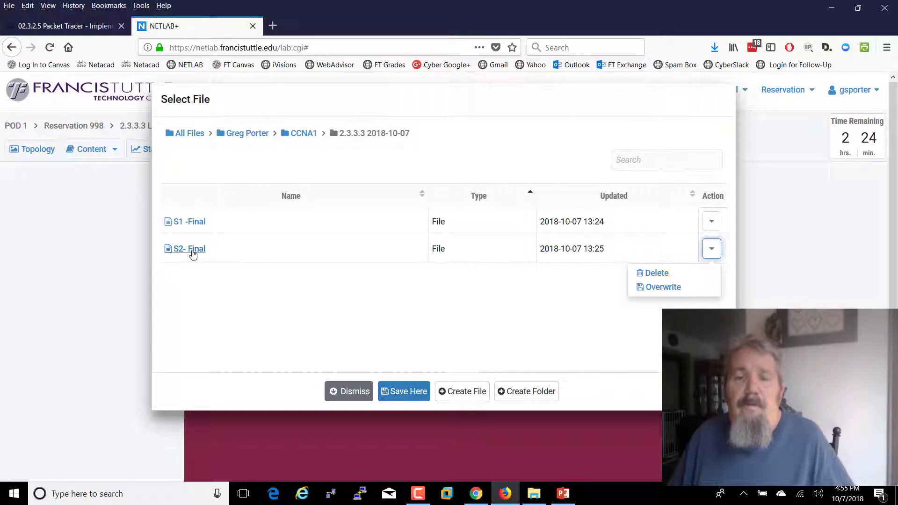
{"action": "left_click", "coordinate": [345, 393]}
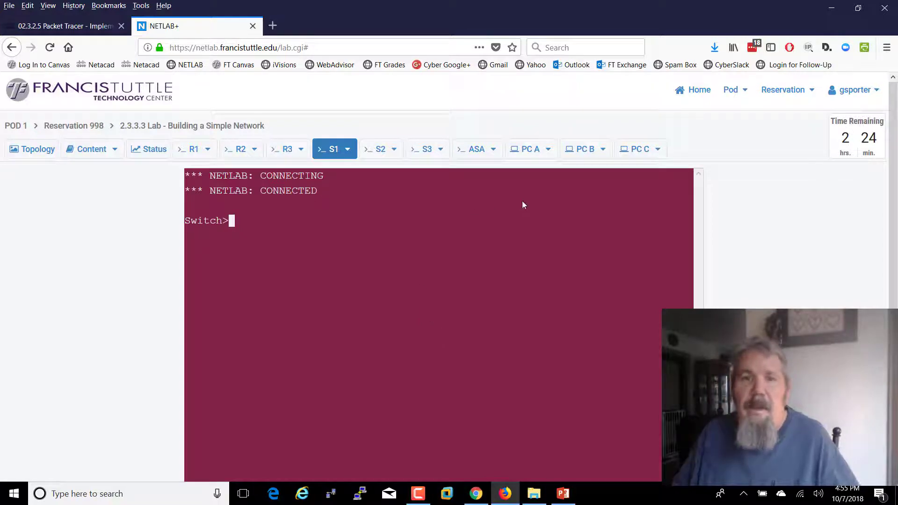
Step: Undock PC A's desktop into its own window and maximize it
{"action": "left_click", "coordinate": [548, 152]}
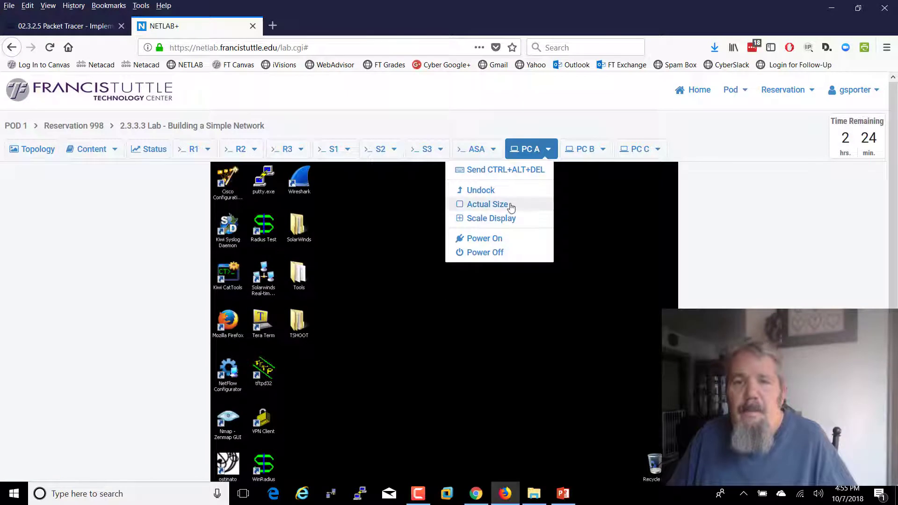
{"action": "left_click", "coordinate": [478, 190]}
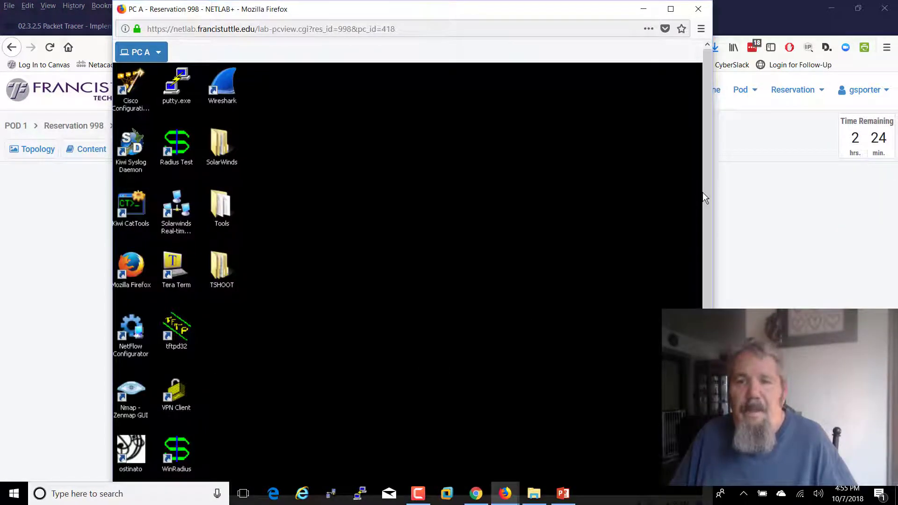
{"action": "scroll", "coordinate": [705, 265], "scroll_direction": "down", "scroll_amount": 1}
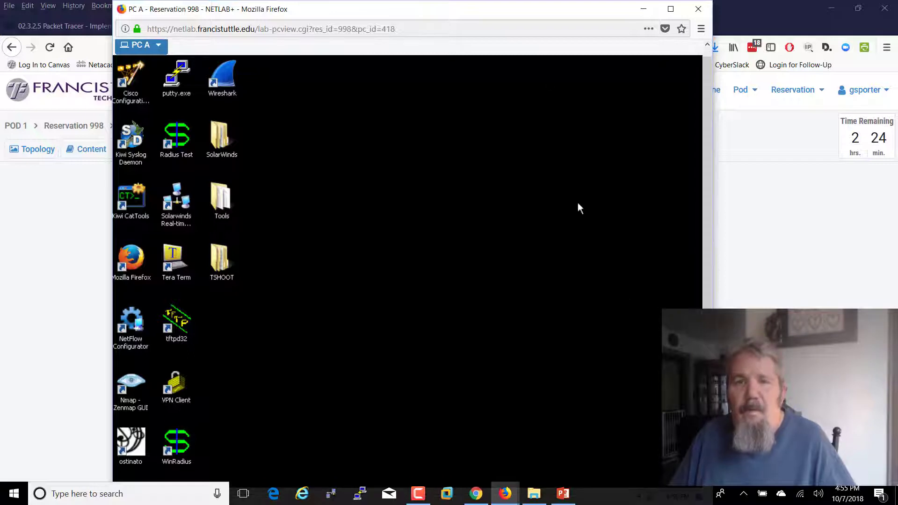
{"action": "double_click", "coordinate": [501, 9]}
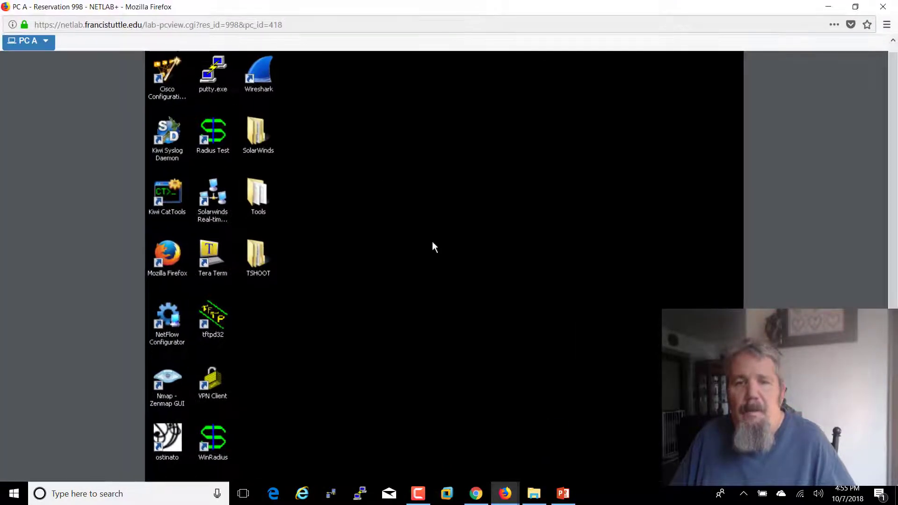
{"action": "scroll", "coordinate": [280, 466], "scroll_direction": "down", "scroll_amount": 2}
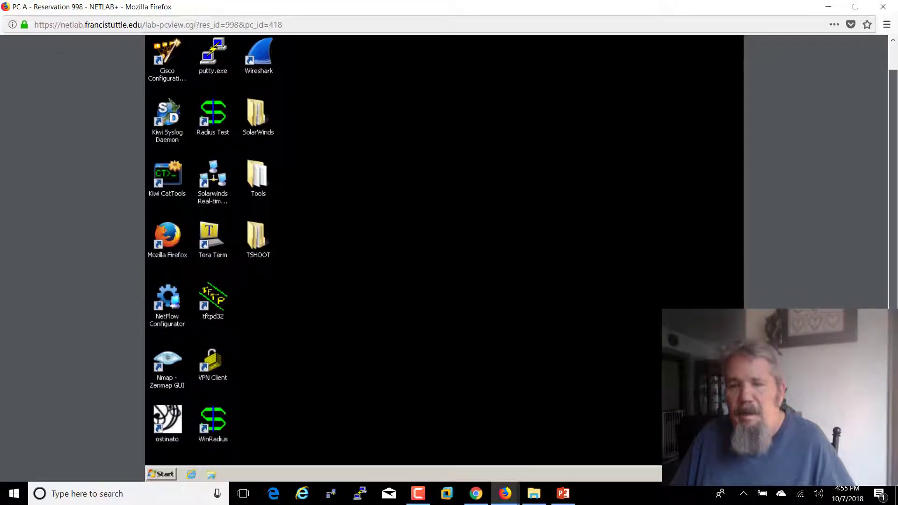
Step: Open the IPv4 properties of PC A's Local Area Connection via Network and Sharing Center
{"action": "left_click", "coordinate": [167, 474]}
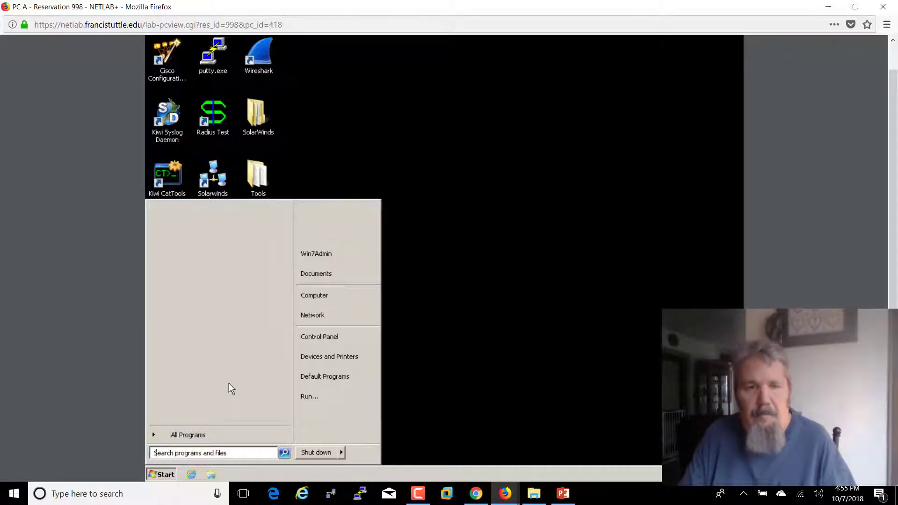
{"action": "type", "text": "net"}
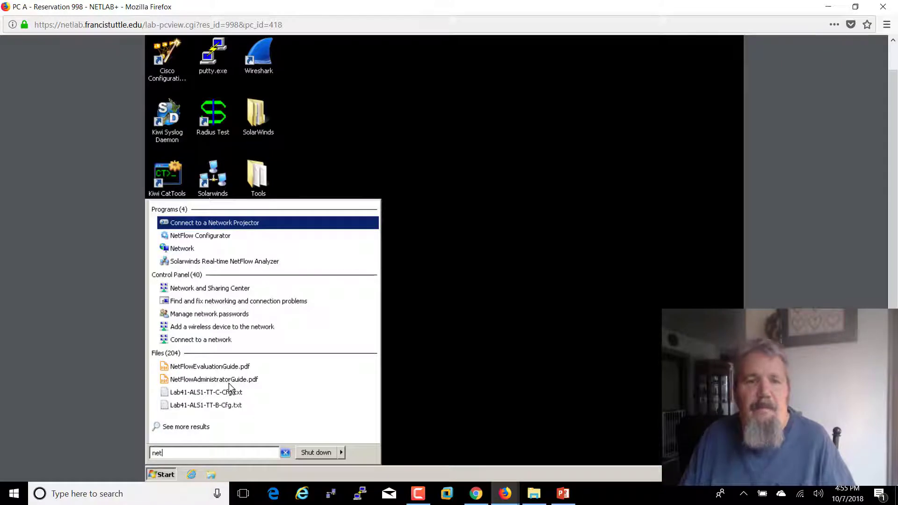
{"action": "key", "text": "Down"}
{"action": "key", "text": "Down"}
{"action": "key", "text": "Down"}
{"action": "key", "text": "Down"}
{"action": "key", "text": "Down"}
{"action": "key", "text": "Return"}
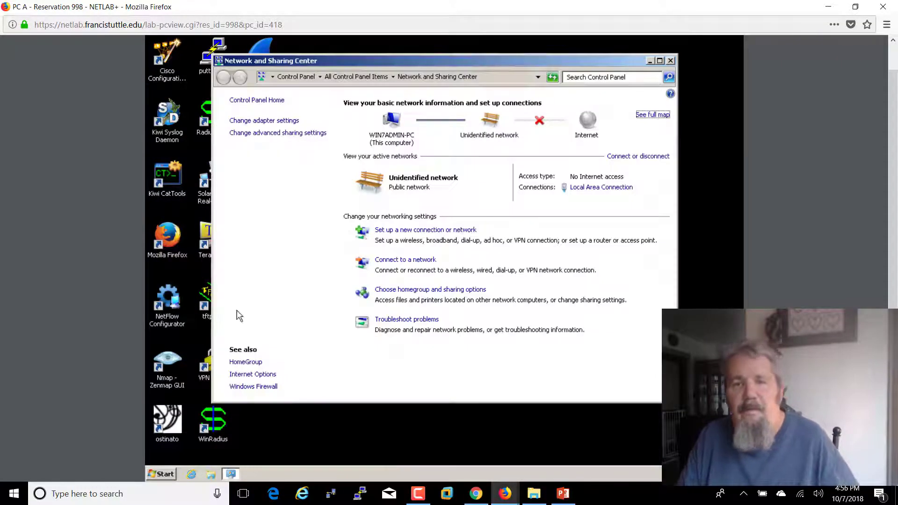
{"action": "left_click", "coordinate": [269, 121]}
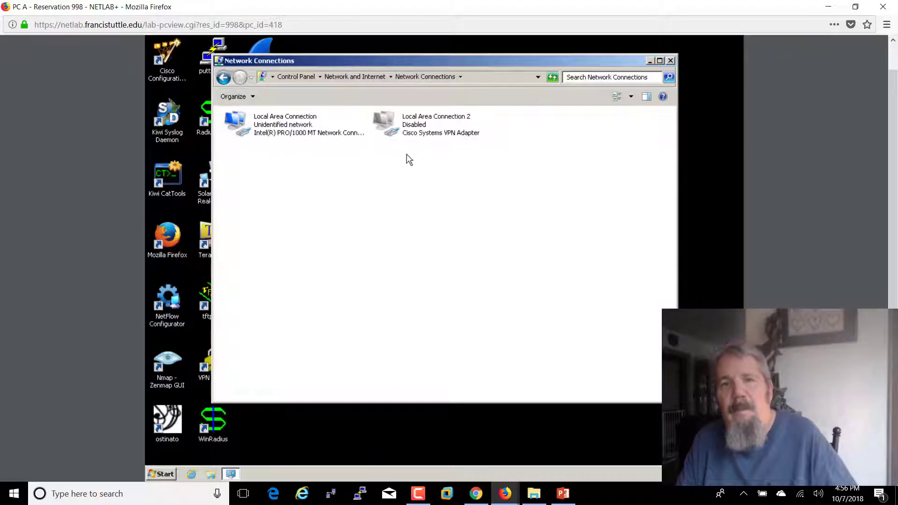
{"action": "left_click", "coordinate": [285, 132]}
{"action": "right_click", "coordinate": [284, 132]}
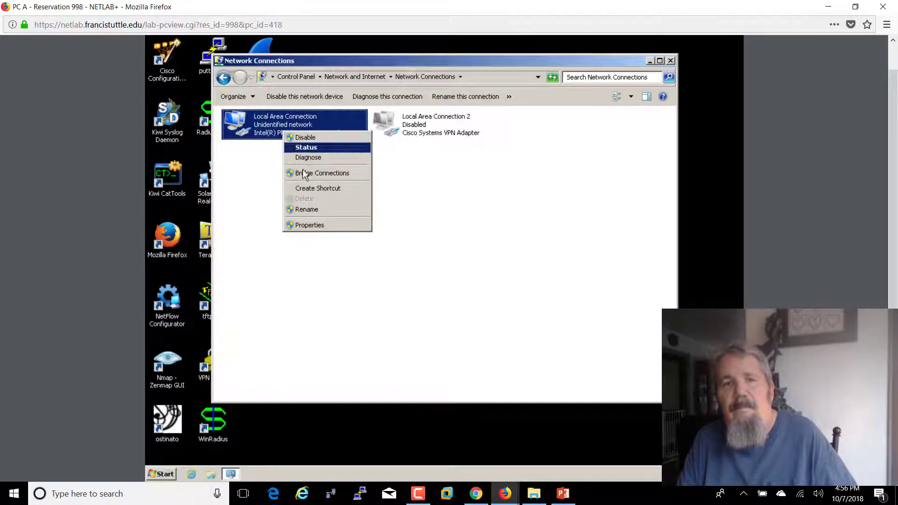
{"action": "left_click", "coordinate": [306, 225]}
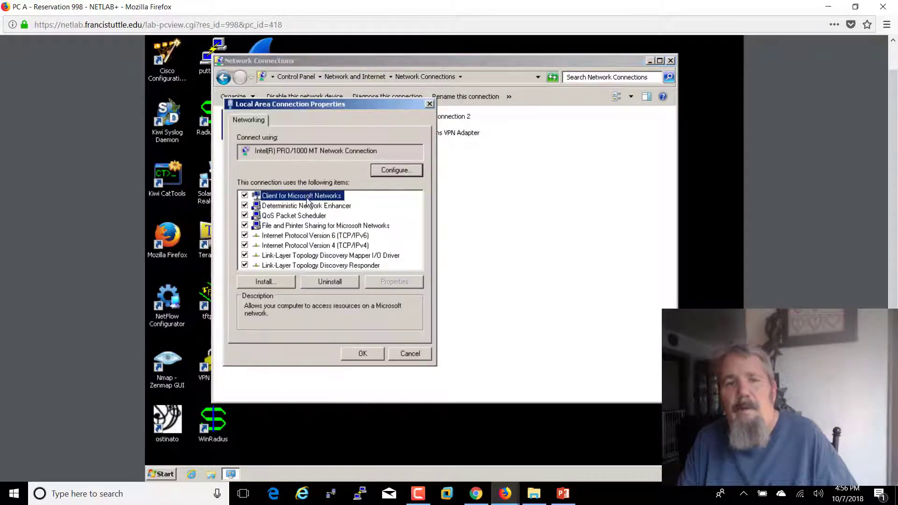
{"action": "left_click", "coordinate": [307, 246]}
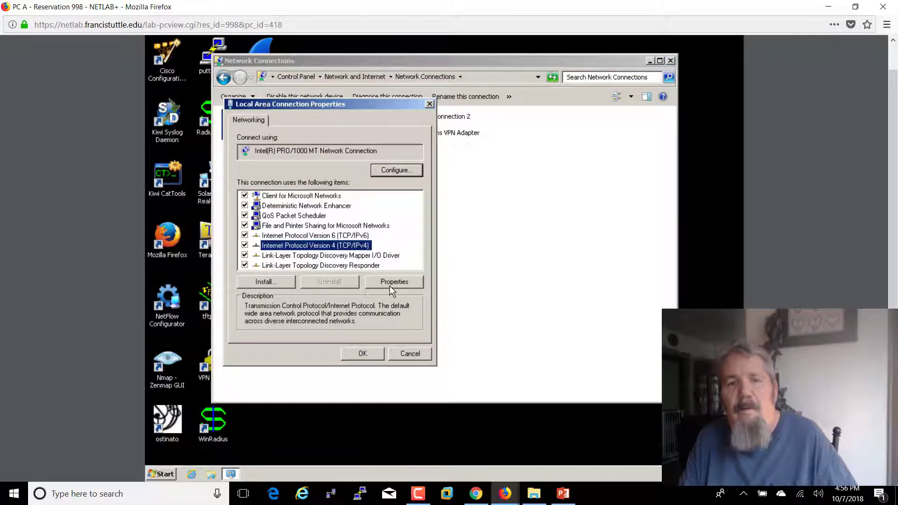
{"action": "left_click", "coordinate": [392, 283]}
Step: Give PC A static IP 192.168.1.10 with mask 255.255.255.0 and close the network windows
{"action": "left_click", "coordinate": [321, 227]}
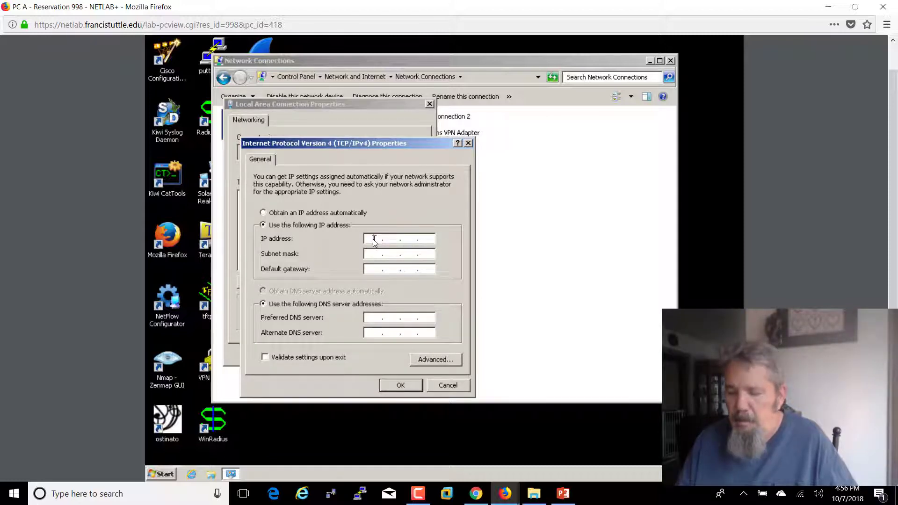
{"action": "left_click", "coordinate": [374, 239]}
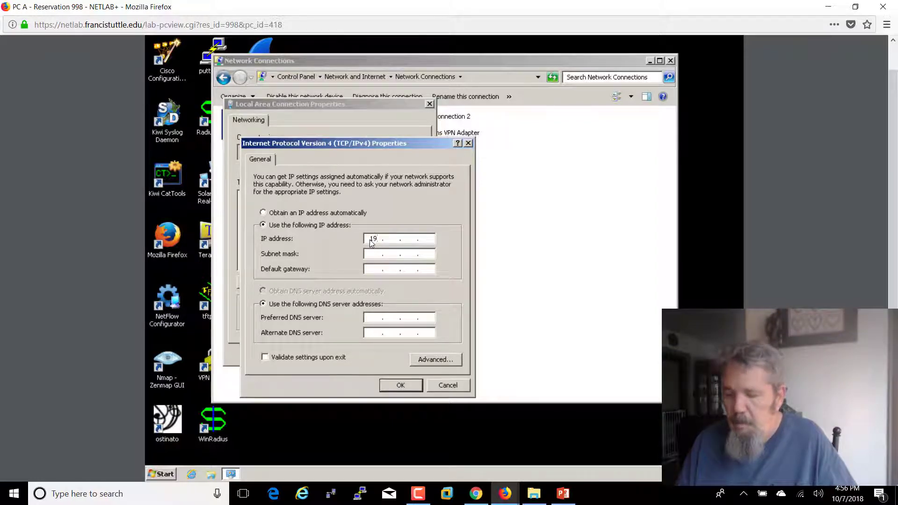
{"action": "type", "text": "192 . 168 . 1 . 10"}
{"action": "left_click", "coordinate": [393, 256]}
{"action": "left_click", "coordinate": [401, 385]}
{"action": "left_click", "coordinate": [370, 358]}
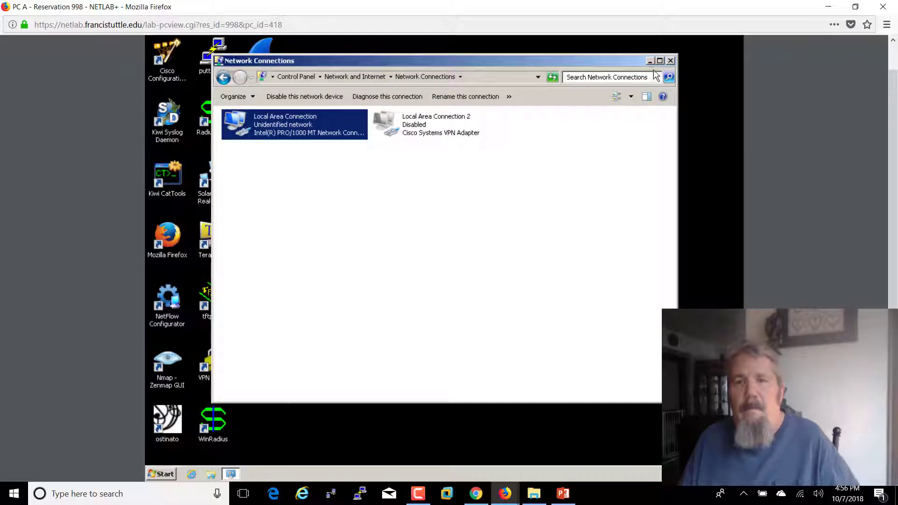
{"action": "left_click", "coordinate": [670, 61]}
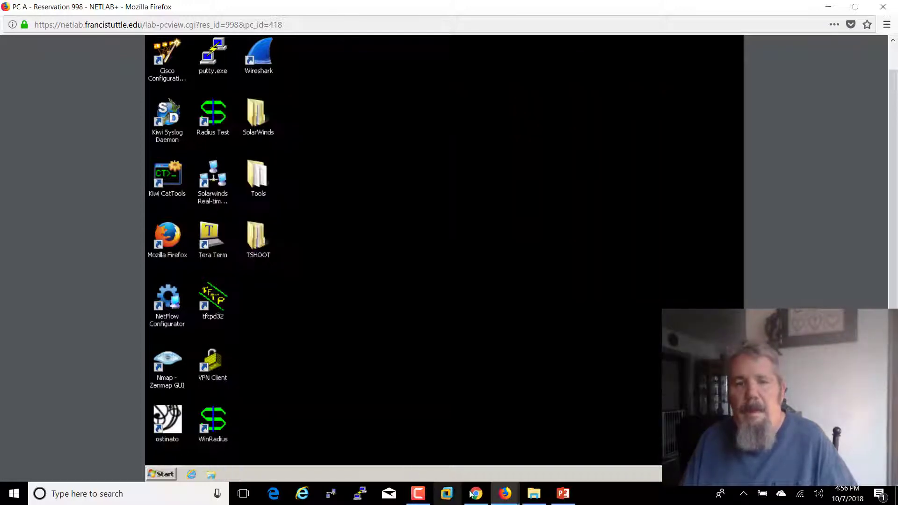
Step: Change PC A's desktop background to a solid light-blue colour, save it, and close Personalization
{"action": "mouse_move", "coordinate": [504, 493]}
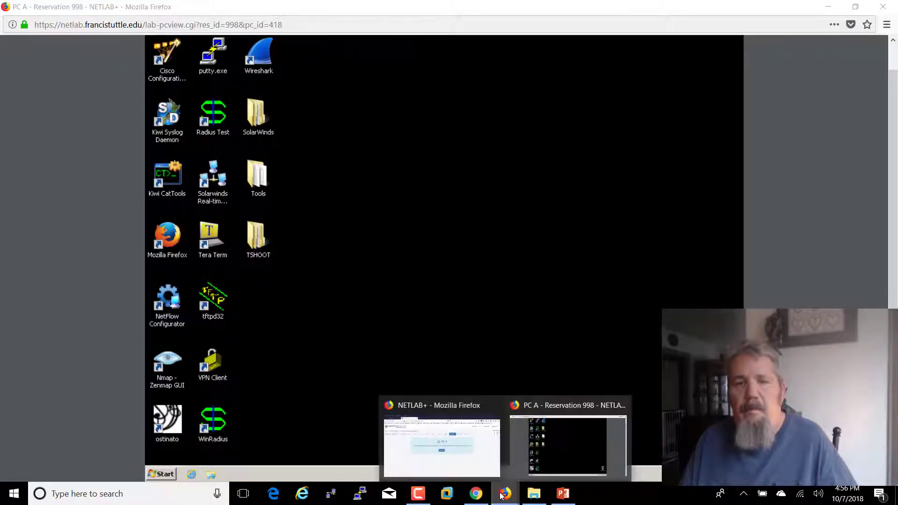
{"action": "right_click", "coordinate": [397, 291]}
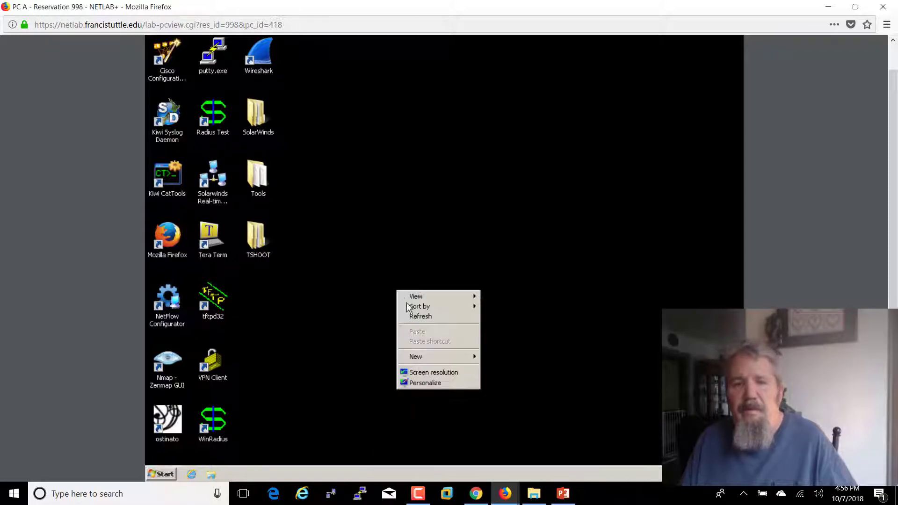
{"action": "left_click", "coordinate": [410, 382]}
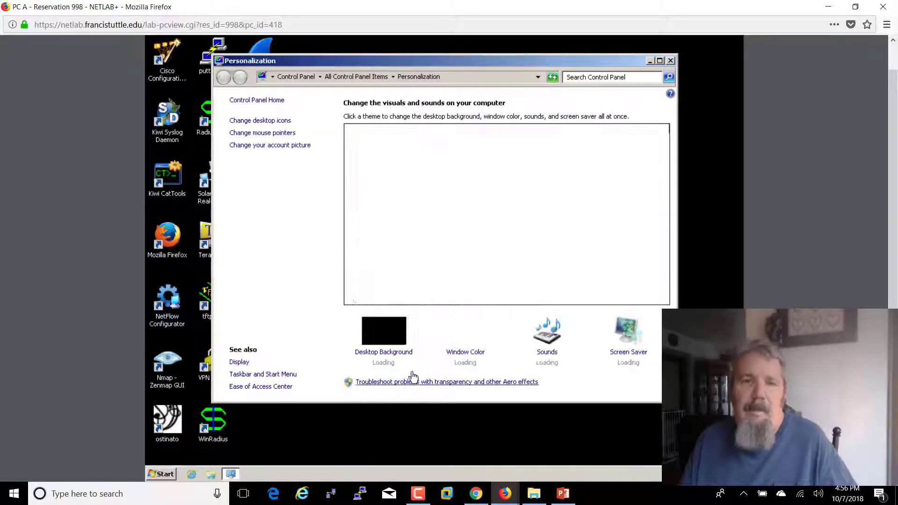
{"action": "left_click", "coordinate": [395, 334]}
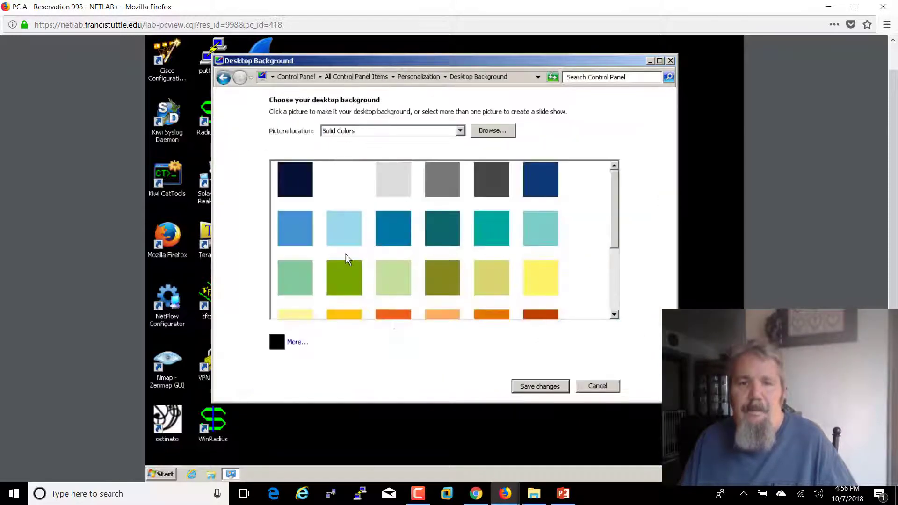
{"action": "left_click", "coordinate": [344, 231]}
{"action": "left_click", "coordinate": [532, 388]}
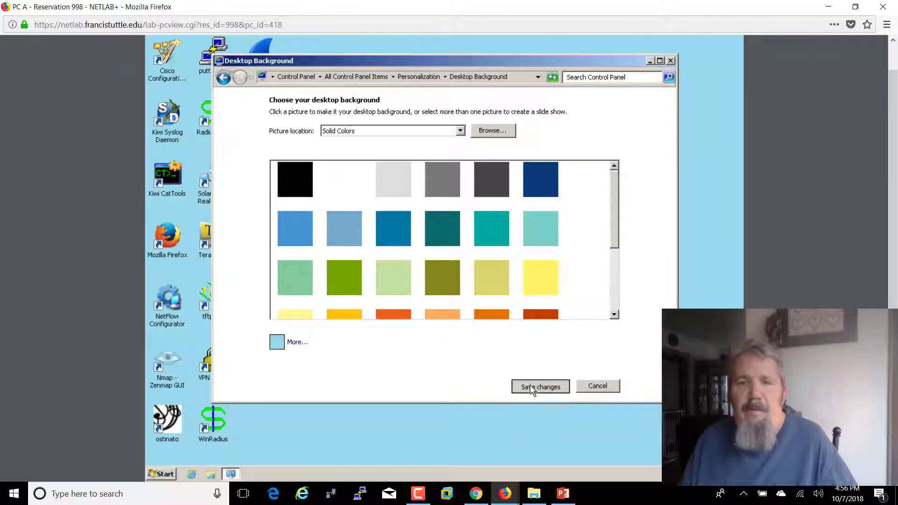
{"action": "left_click", "coordinate": [660, 61]}
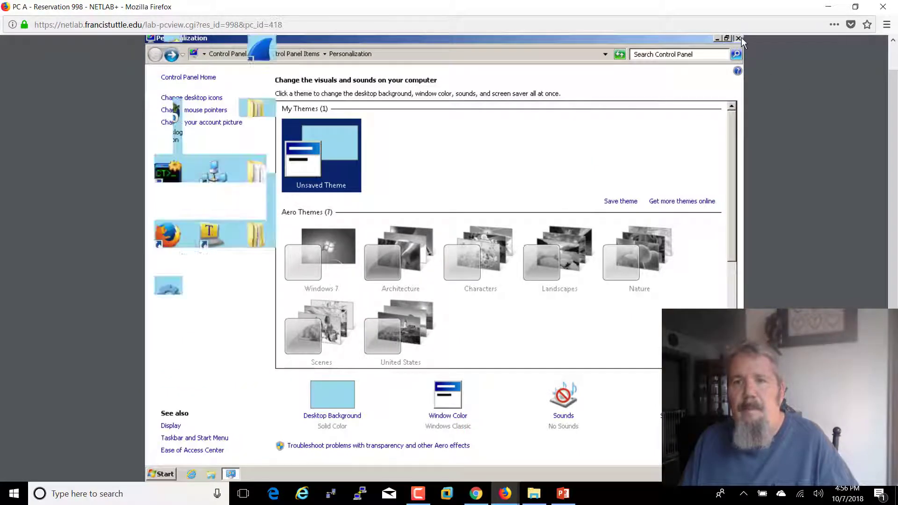
{"action": "left_click", "coordinate": [738, 38]}
Step: Minimize PC A's window, switch to PC B, and close the blank undocked window
{"action": "left_click", "coordinate": [822, 10]}
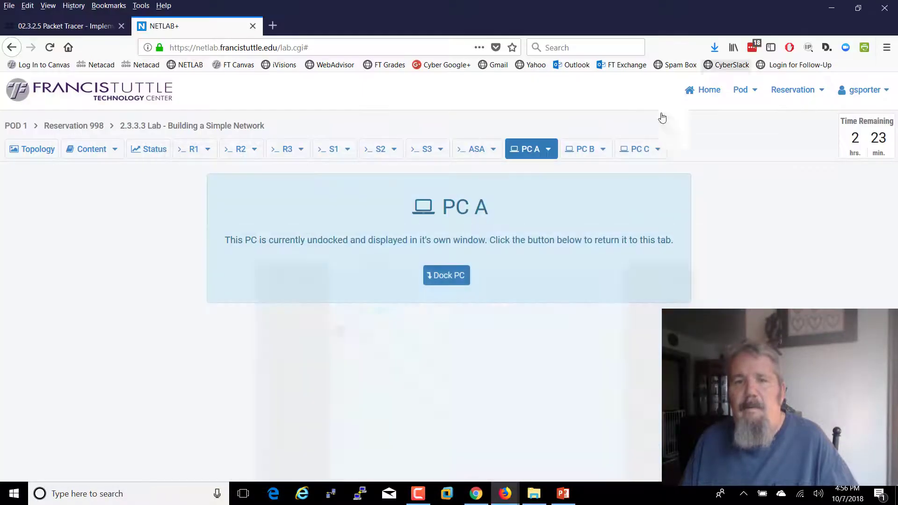
{"action": "left_click", "coordinate": [577, 150]}
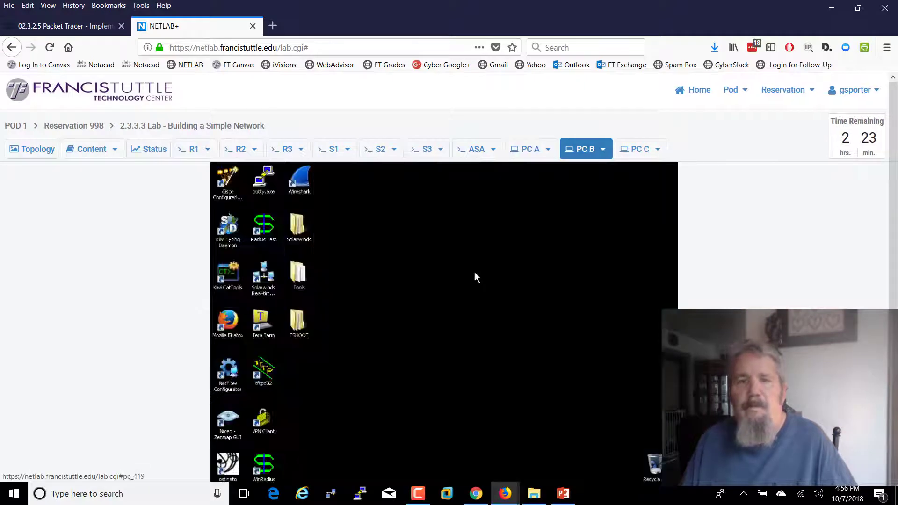
{"action": "left_click", "coordinate": [601, 149]}
{"action": "left_click", "coordinate": [542, 190]}
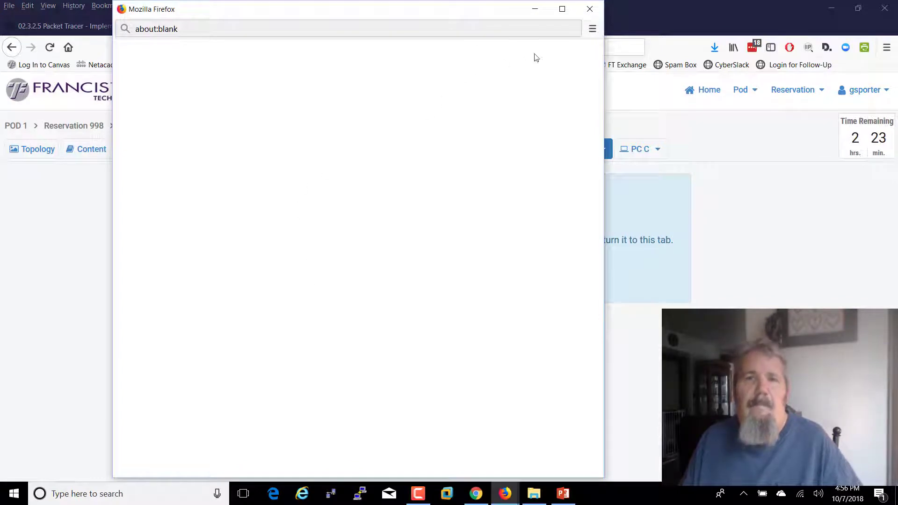
{"action": "left_click", "coordinate": [589, 10]}
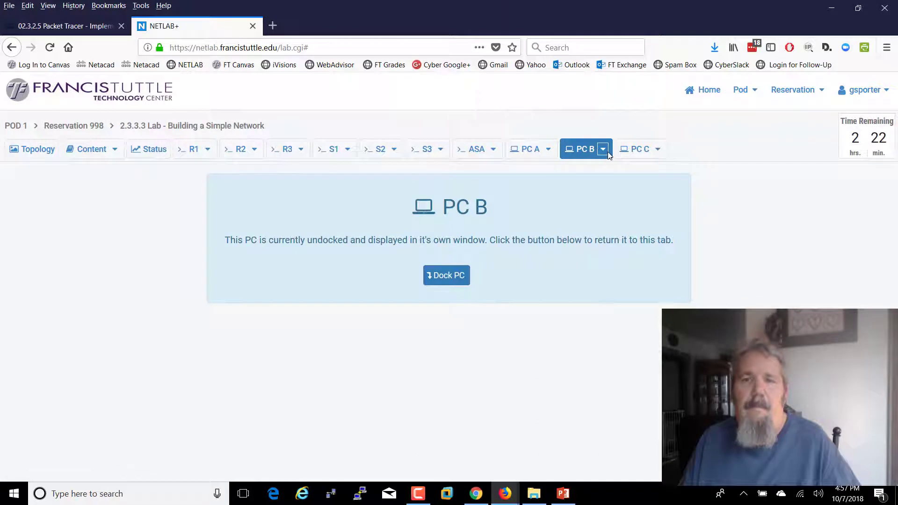
Step: Dock PC B's desktop back inside the lab page
{"action": "left_click", "coordinate": [608, 154]}
{"action": "left_click", "coordinate": [568, 193]}
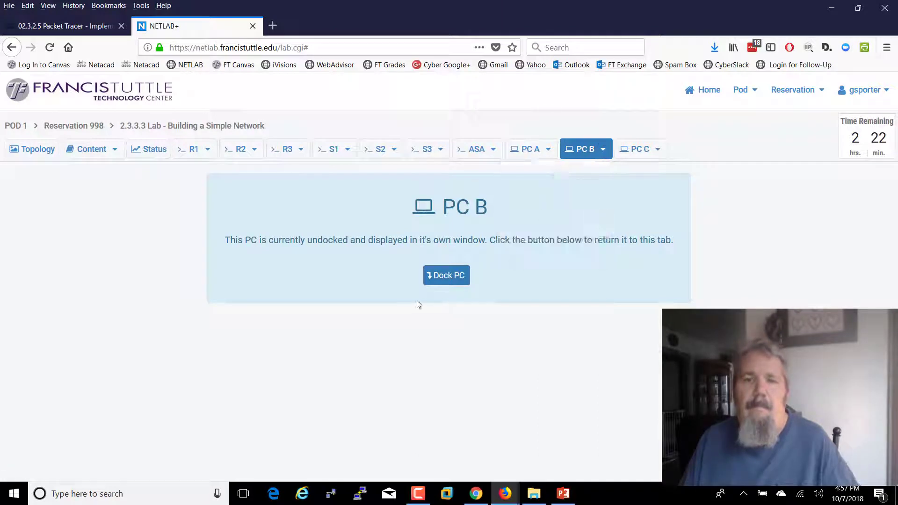
{"action": "mouse_move", "coordinate": [505, 493]}
{"action": "mouse_move", "coordinate": [550, 467]}
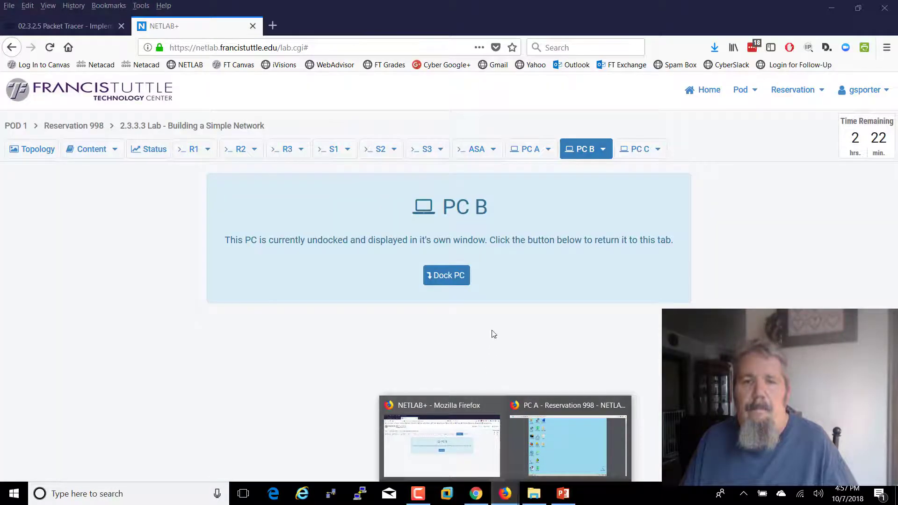
{"action": "left_click", "coordinate": [460, 278]}
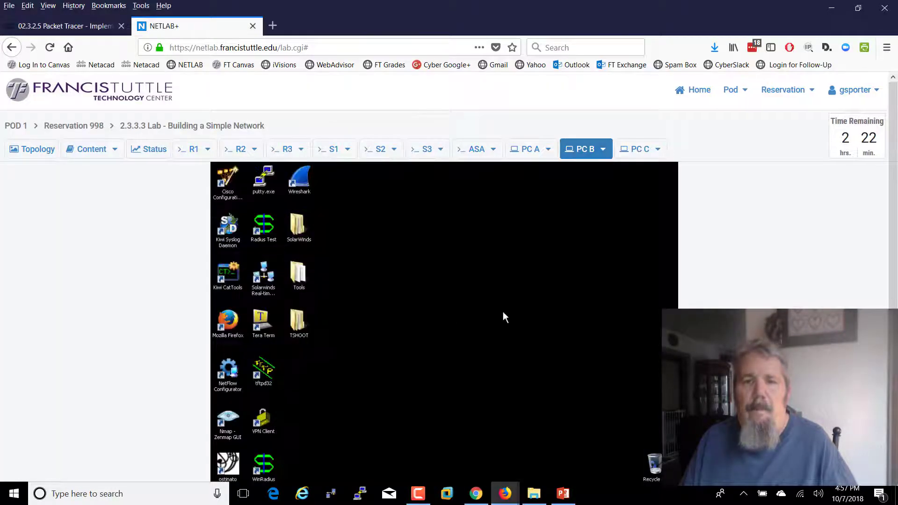
{"action": "scroll", "coordinate": [878, 298], "scroll_direction": "down", "scroll_amount": 1}
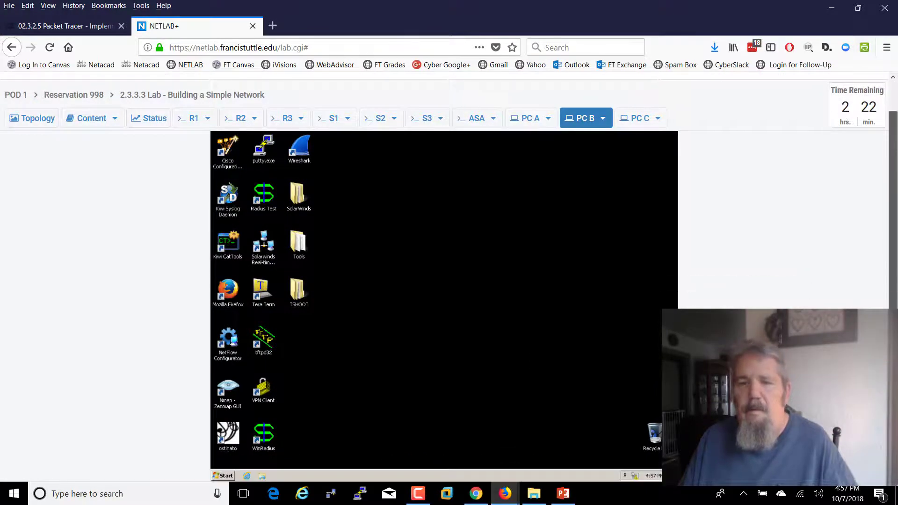
Step: Open PC B's Local Area Connection properties from Network and Sharing Center
{"action": "left_click", "coordinate": [224, 476]}
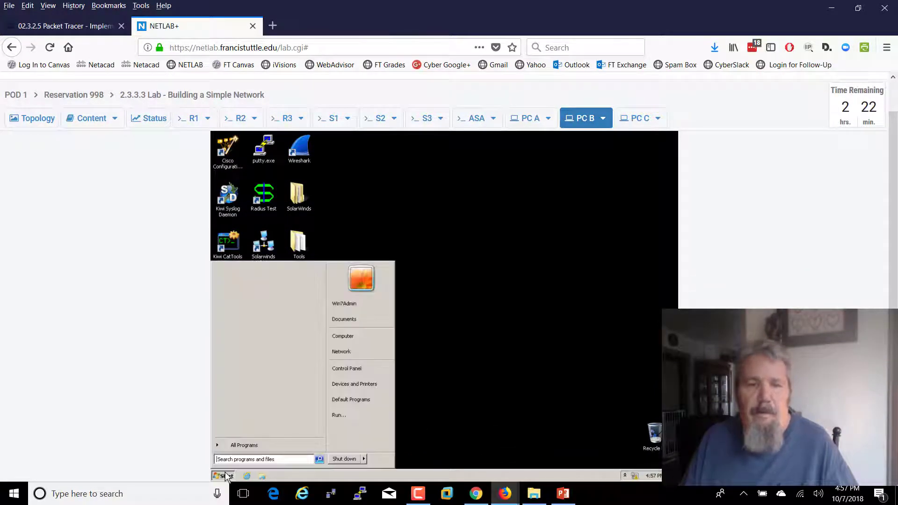
{"action": "type", "text": "net"}
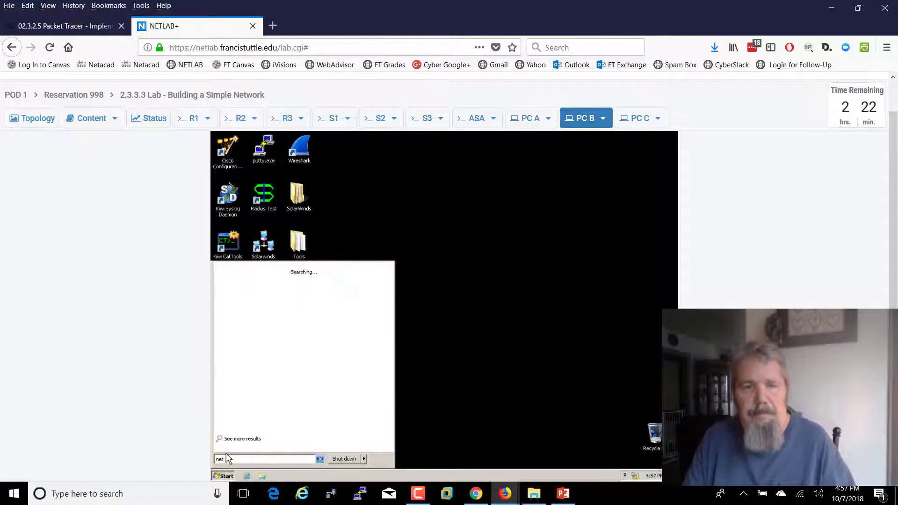
{"action": "key", "text": "Down"}
{"action": "key", "text": "Down"}
{"action": "key", "text": "Down"}
{"action": "key", "text": "Down"}
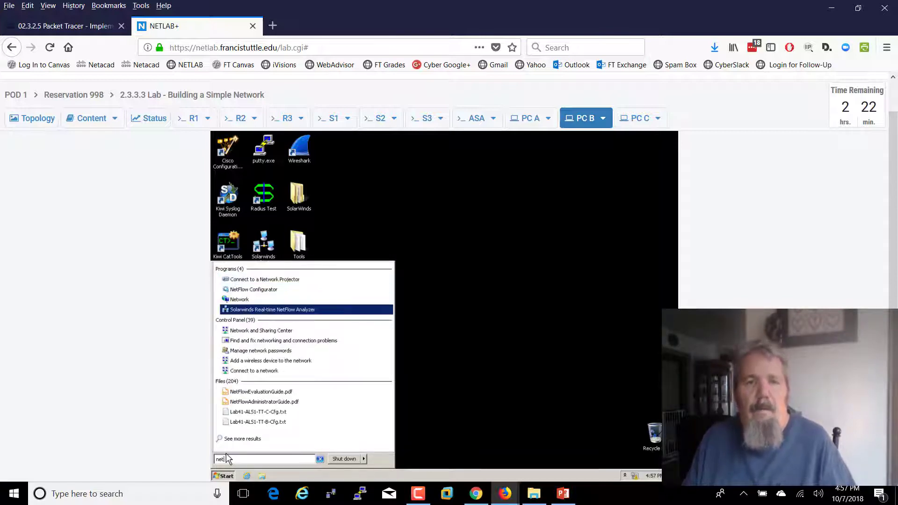
{"action": "key", "text": "Return"}
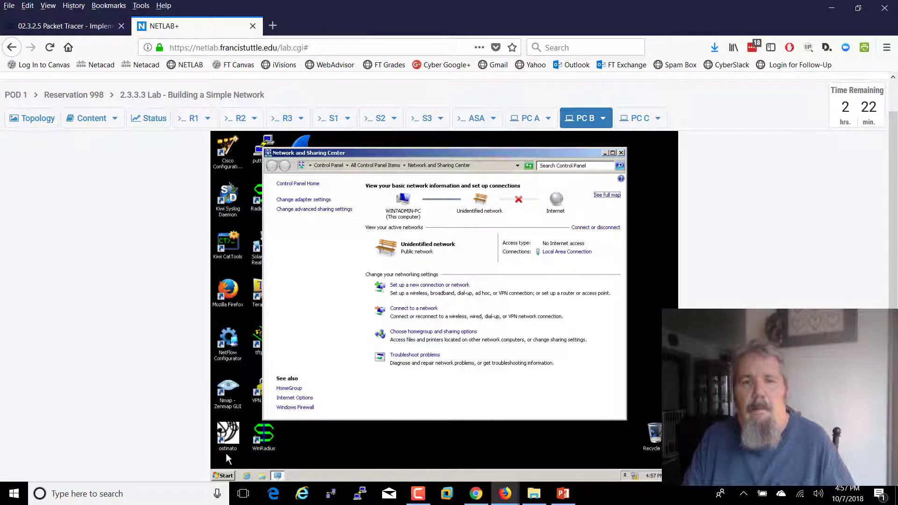
{"action": "left_click", "coordinate": [289, 200]}
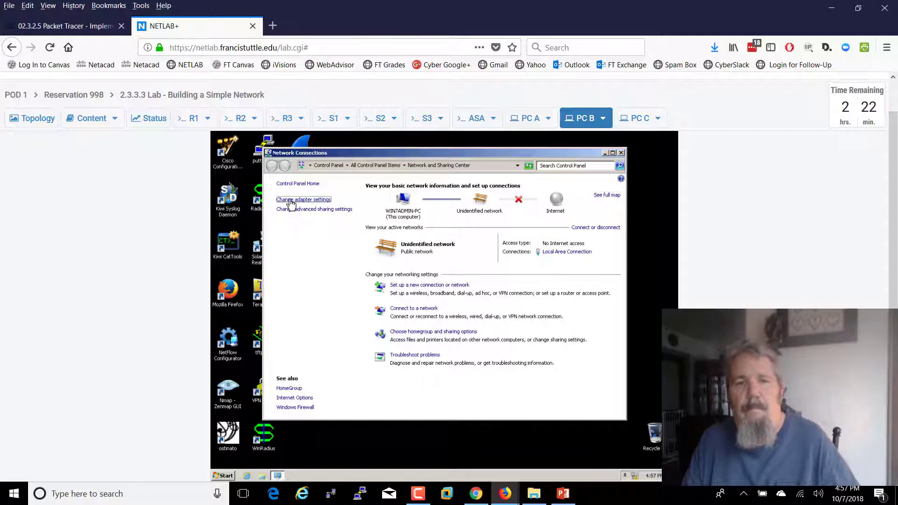
{"action": "right_click", "coordinate": [323, 206]}
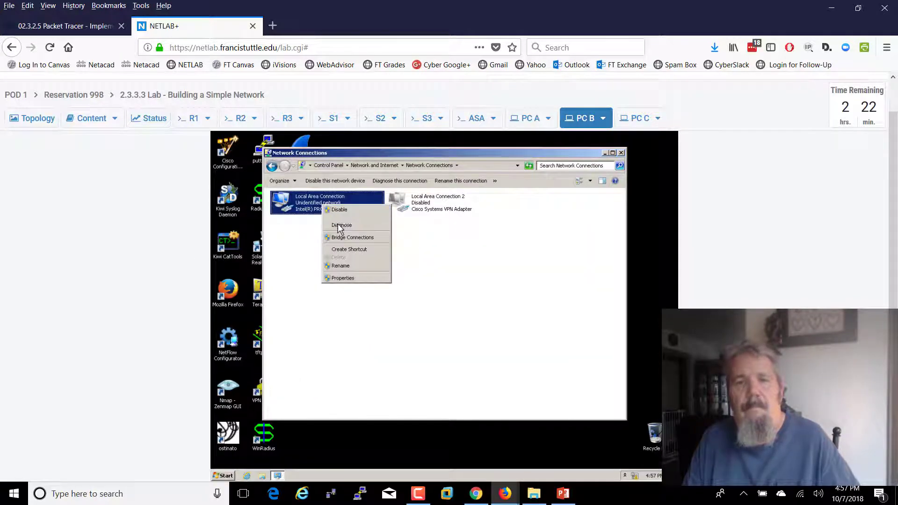
{"action": "left_click", "coordinate": [341, 278]}
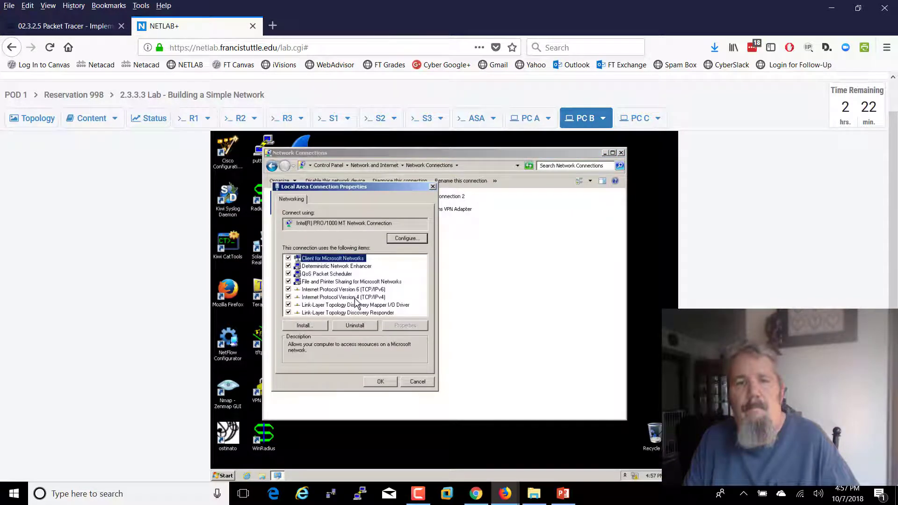
Step: Set PC B's IPv4 to static 192.168.1.11 with mask 255.255.255.0 and confirm
{"action": "double_click", "coordinate": [354, 298]}
{"action": "left_click", "coordinate": [325, 282]}
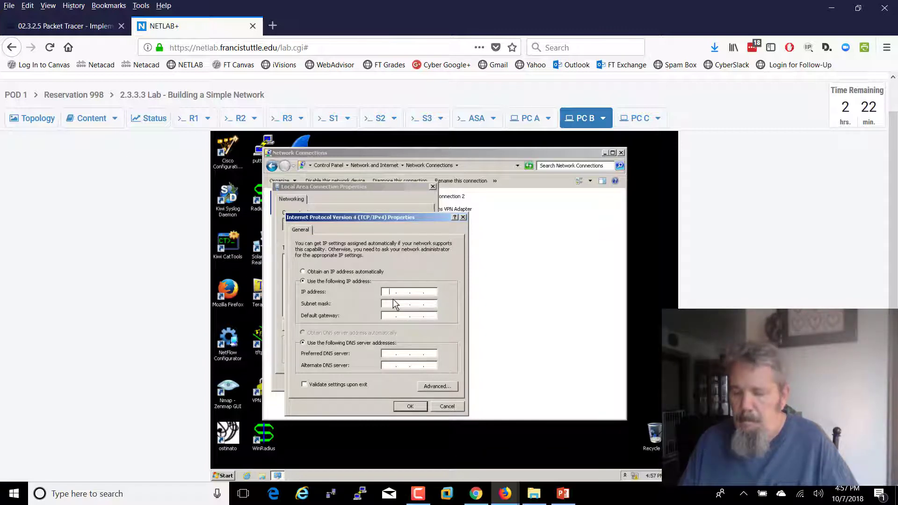
{"action": "type", "text": "192."}
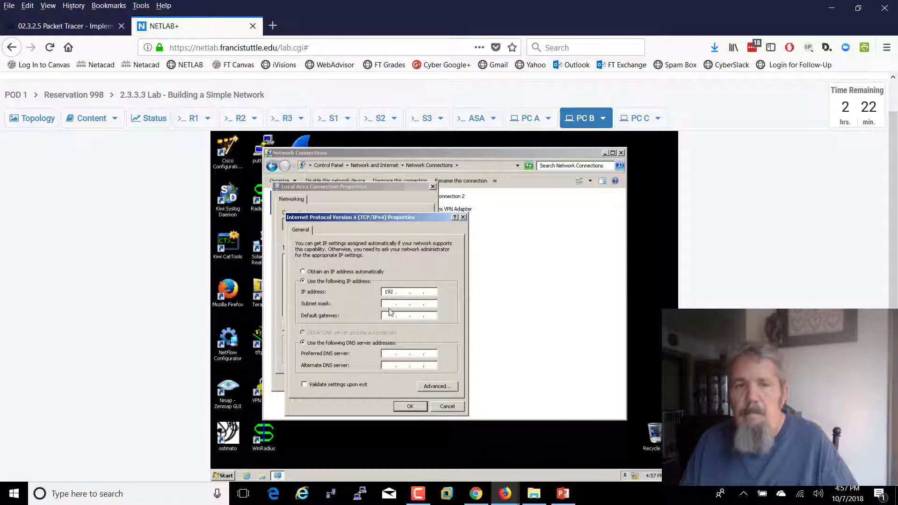
{"action": "type", "text": "168.1."}
{"action": "left_click", "coordinate": [403, 305]}
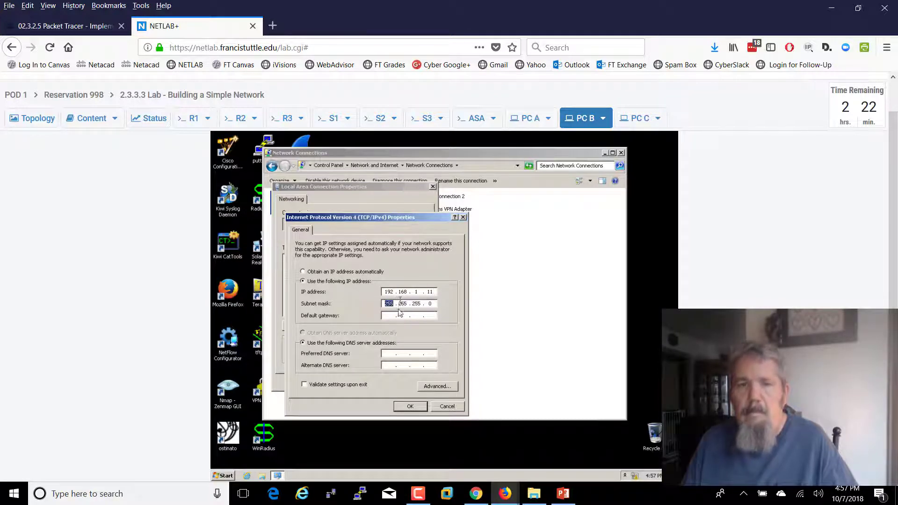
{"action": "left_click", "coordinate": [411, 407]}
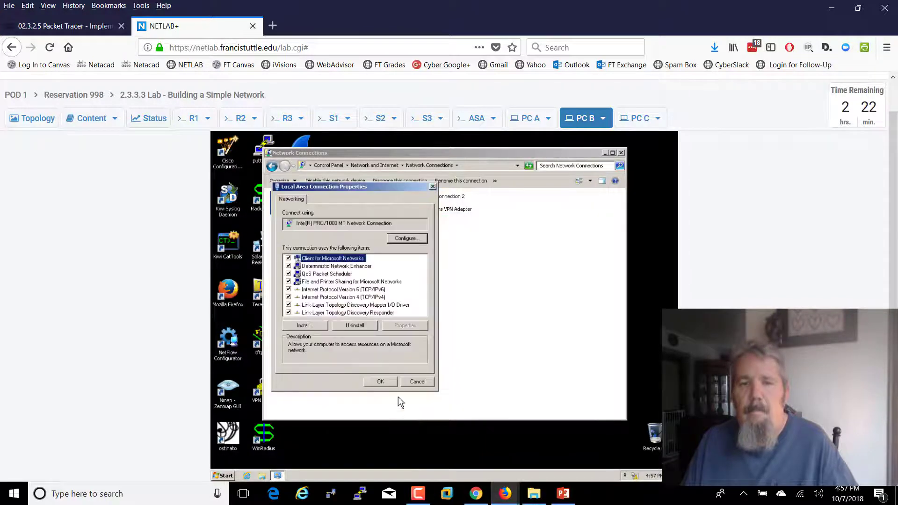
{"action": "left_click", "coordinate": [389, 382]}
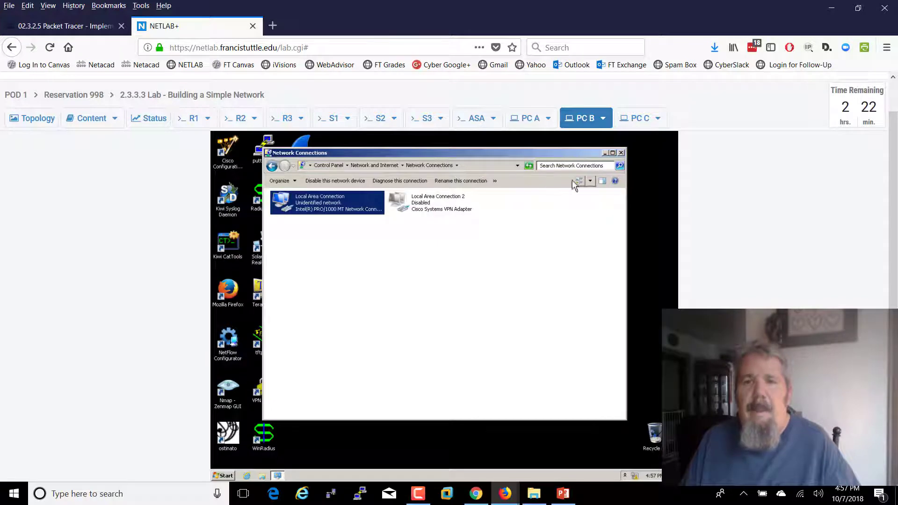
Step: Close Network Connections and bring up PC B's Windows Firewall settings, showing the firewall off
{"action": "left_click", "coordinate": [621, 153]}
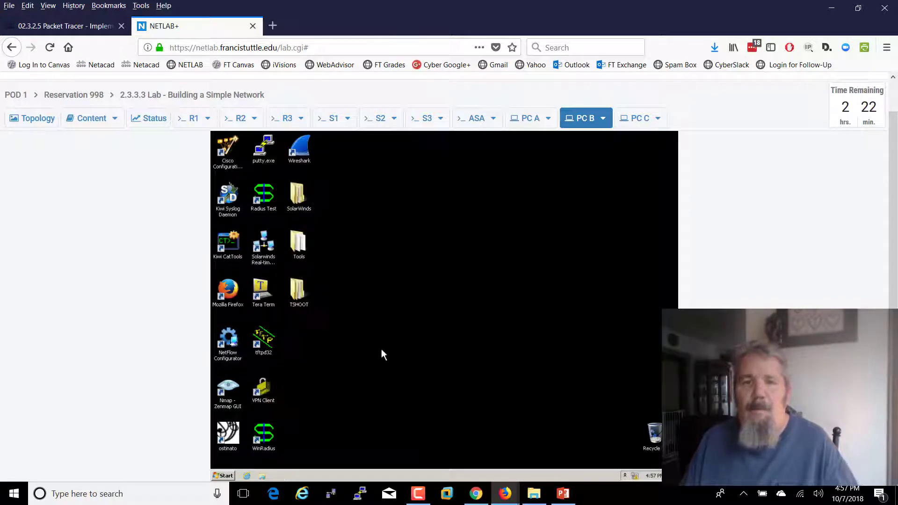
{"action": "left_click", "coordinate": [227, 476]}
{"action": "type", "text": "fi"}
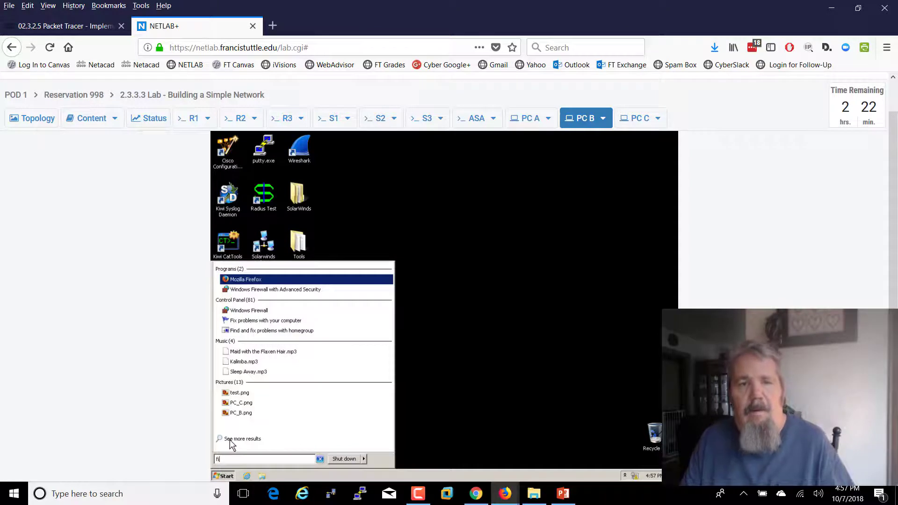
{"action": "type", "text": "w"}
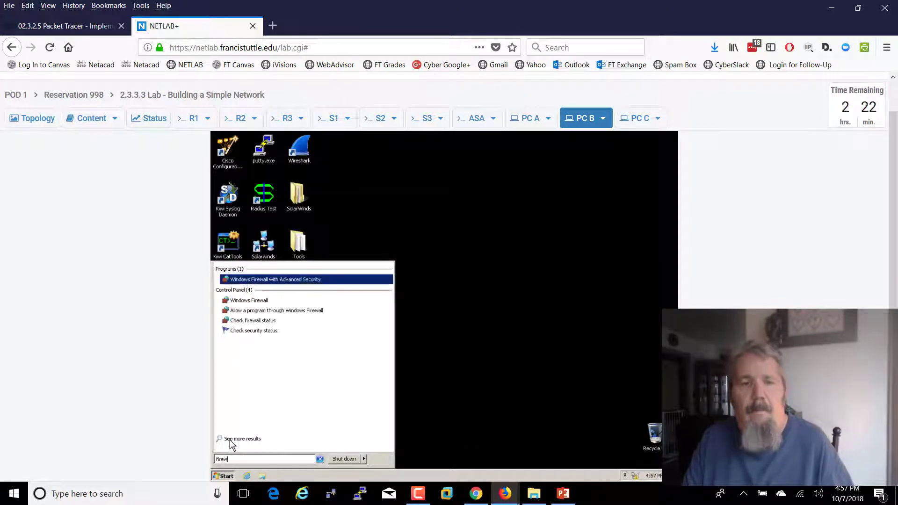
{"action": "left_click", "coordinate": [246, 302]}
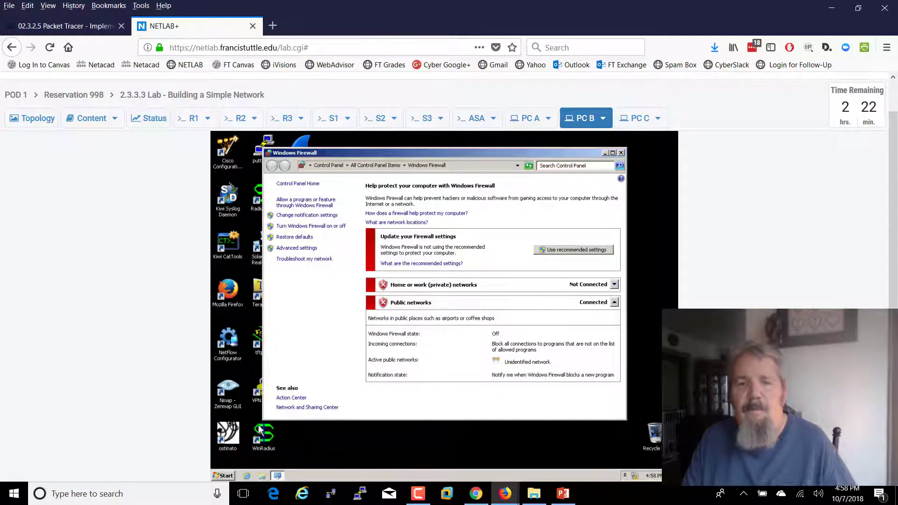
{"action": "left_click", "coordinate": [226, 476]}
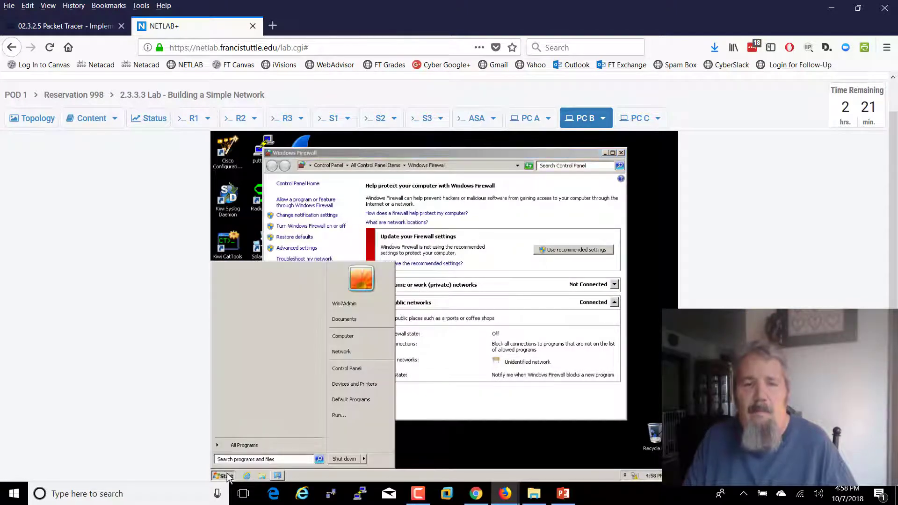
Step: From a PC B command prompt, ping 192.168.1.11 and 192.168.1.10 successfully, then close it
{"action": "type", "text": "cmd"}
{"action": "key", "text": "Return"}
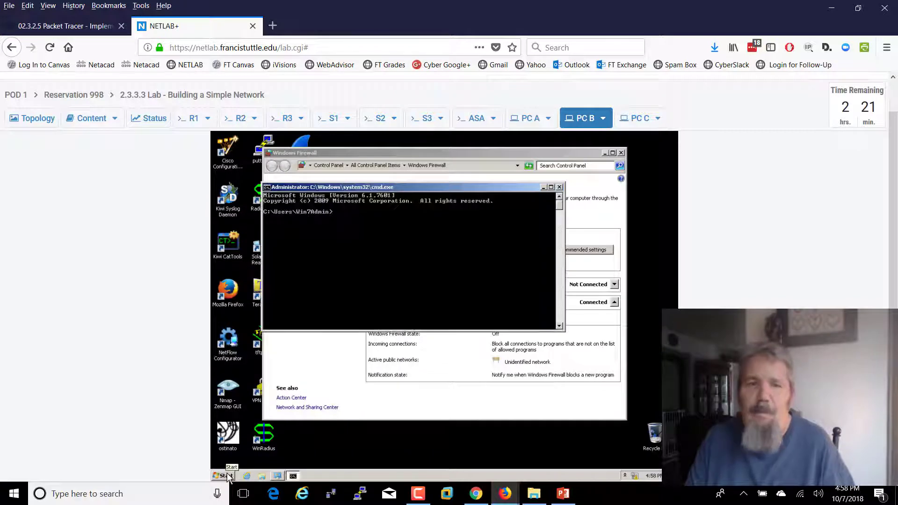
{"action": "type", "text": "ping "}
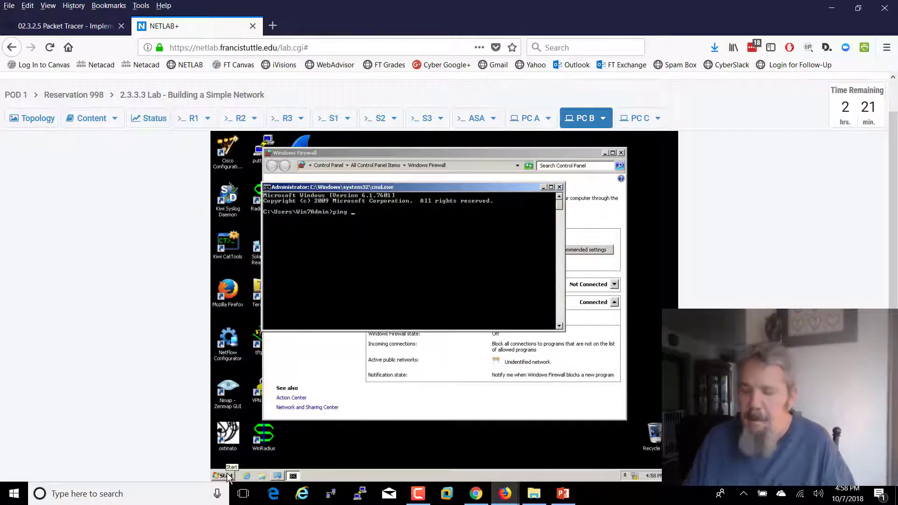
{"action": "type", "text": "192.168.1.11"}
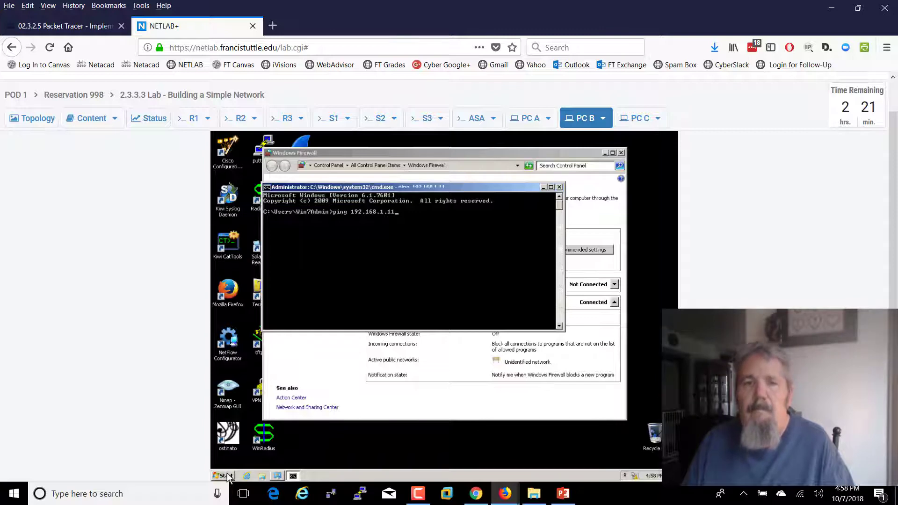
{"action": "key", "text": "Return"}
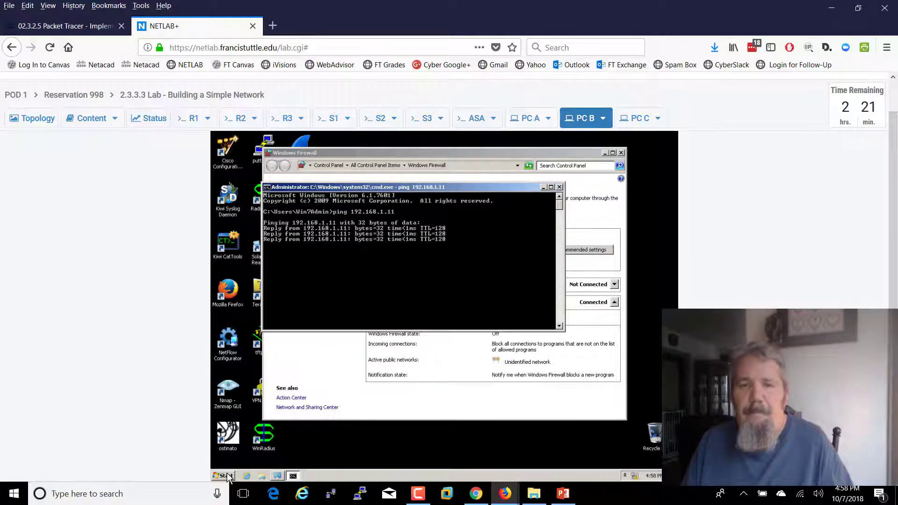
{"action": "key", "text": "Up"}
{"action": "key", "text": "BackSpace"}
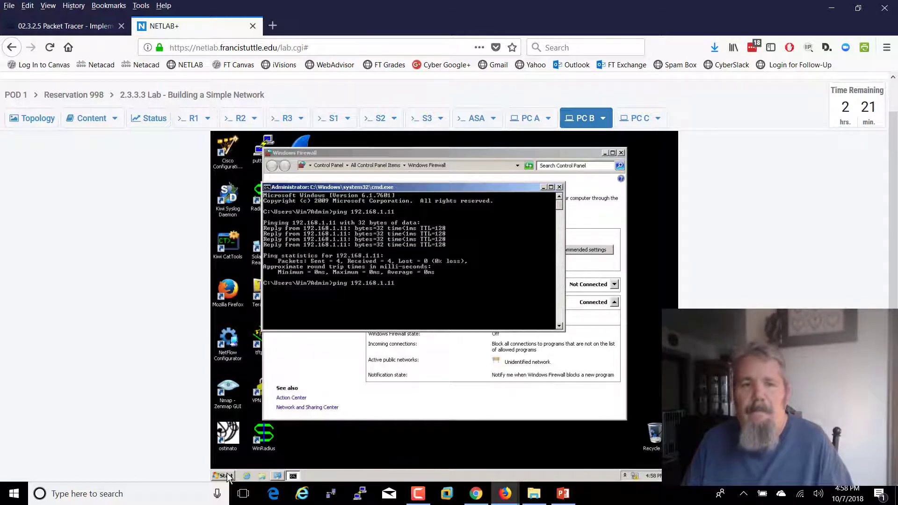
{"action": "key", "text": "Return"}
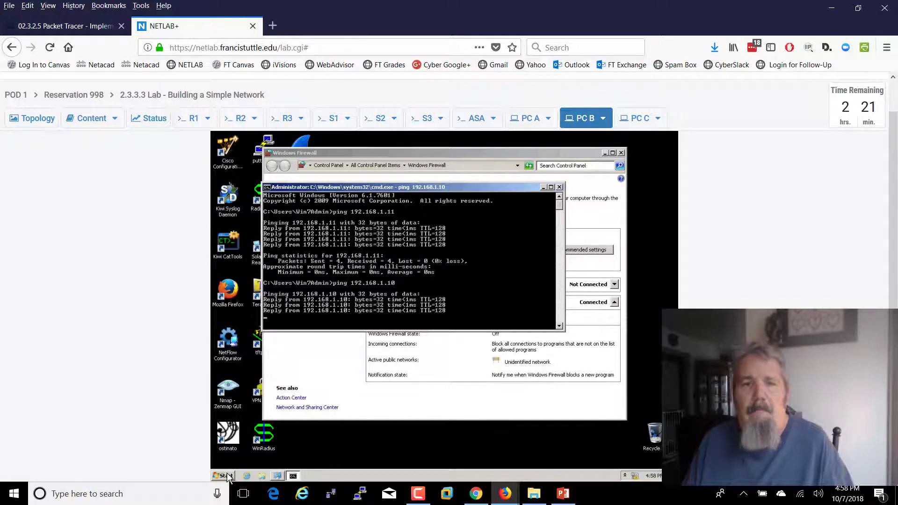
{"action": "key", "text": "Up"}
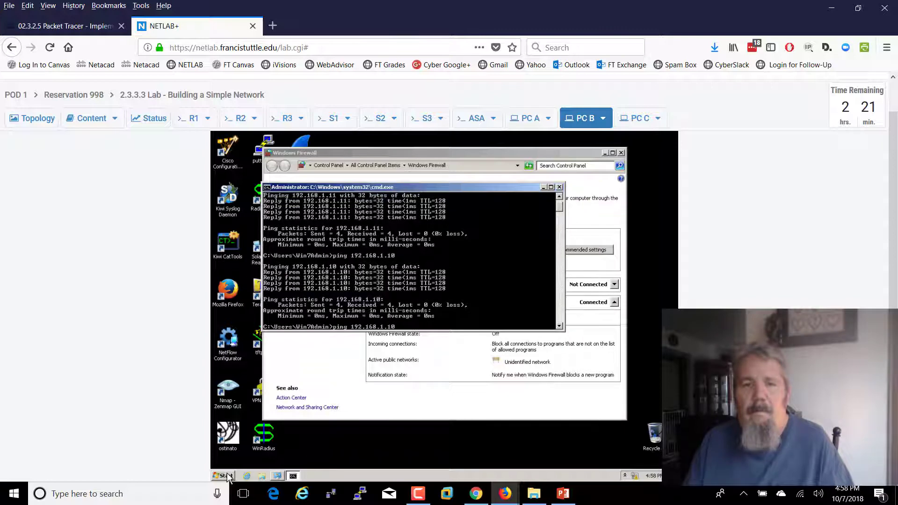
{"action": "key", "text": "Return"}
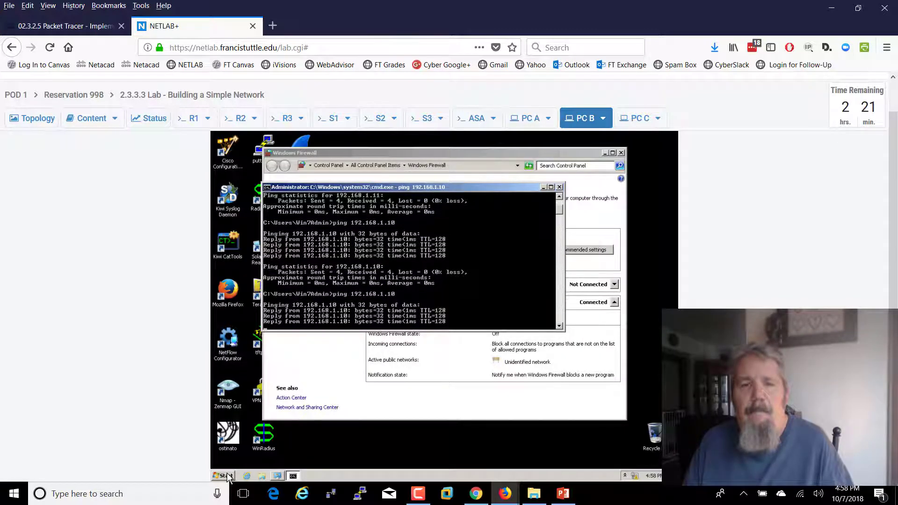
{"action": "key", "text": "Up"}
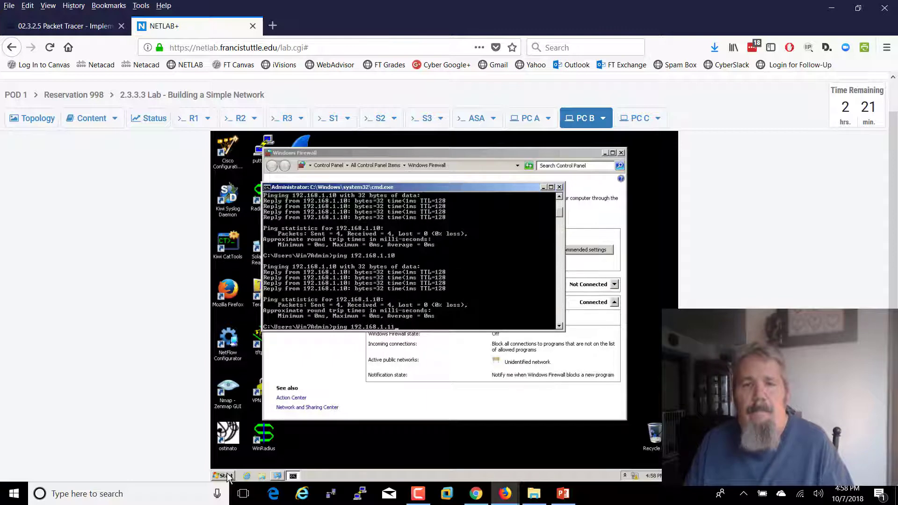
{"action": "key", "text": "Return"}
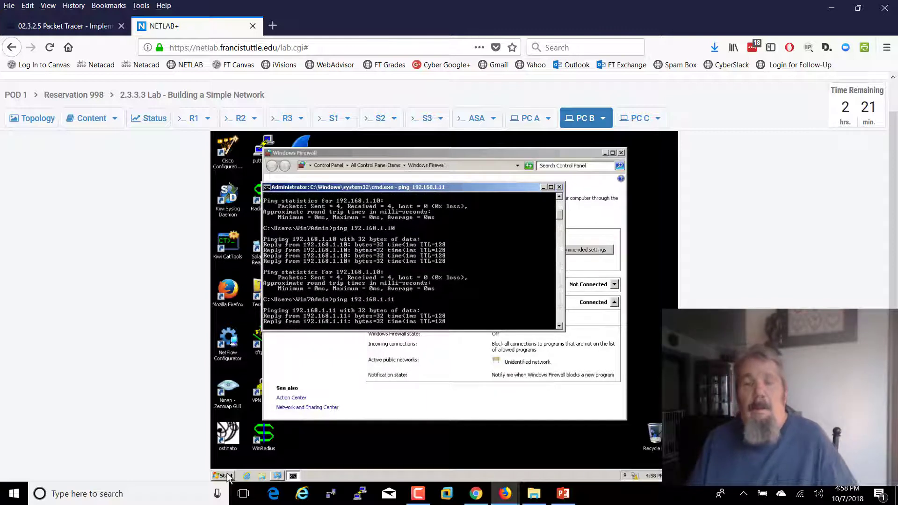
{"action": "left_click", "coordinate": [559, 188]}
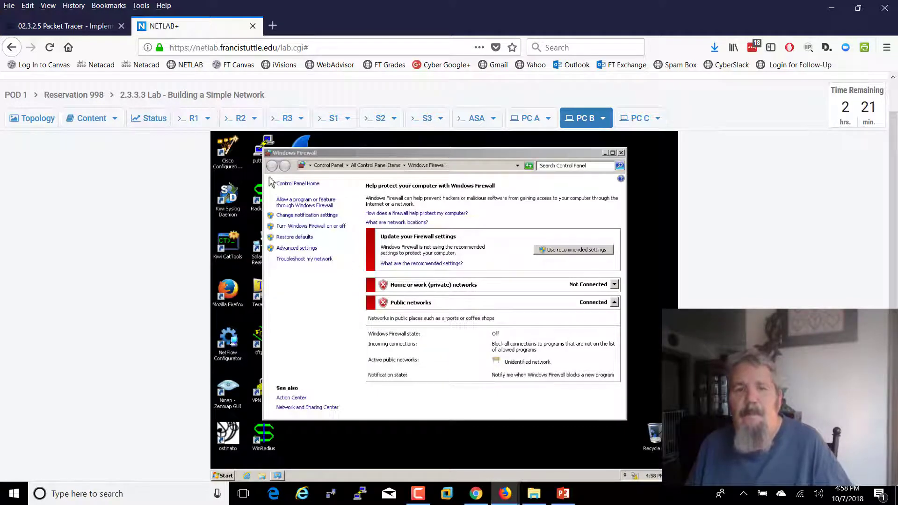
Step: Close PC B's firewall window, then open and close another command prompt
{"action": "left_click", "coordinate": [620, 153]}
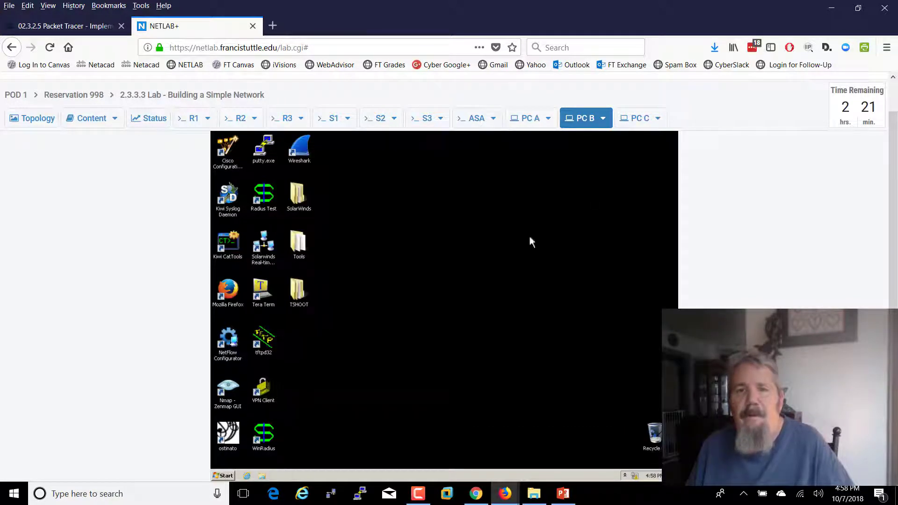
{"action": "left_click", "coordinate": [225, 475]}
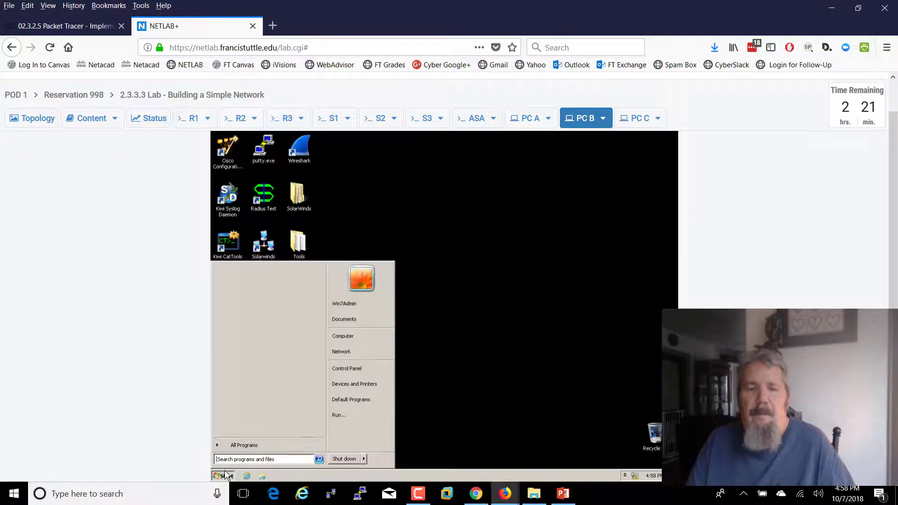
{"action": "type", "text": "cmd"}
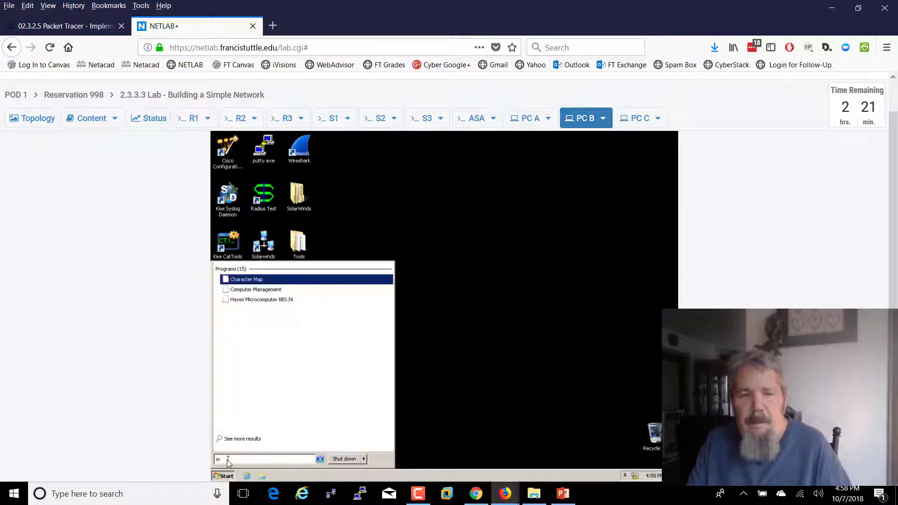
{"action": "key", "text": "Return"}
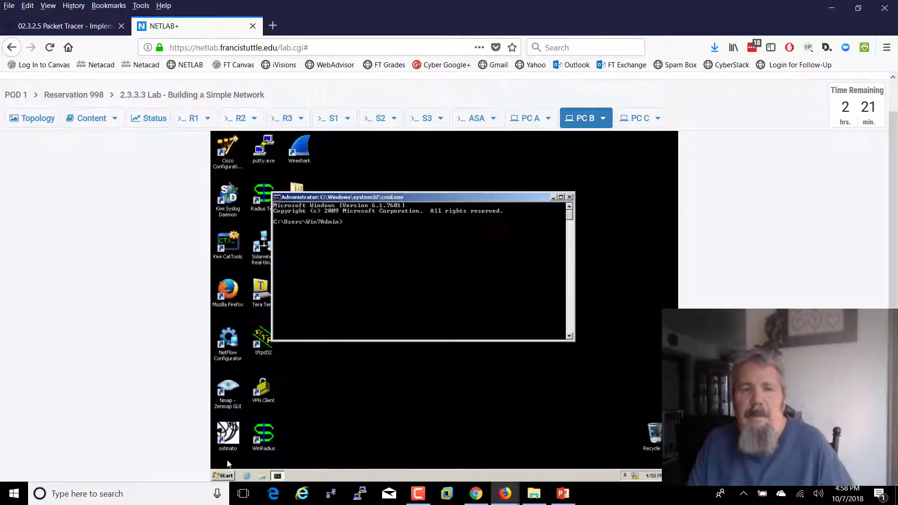
{"action": "left_click", "coordinate": [569, 197]}
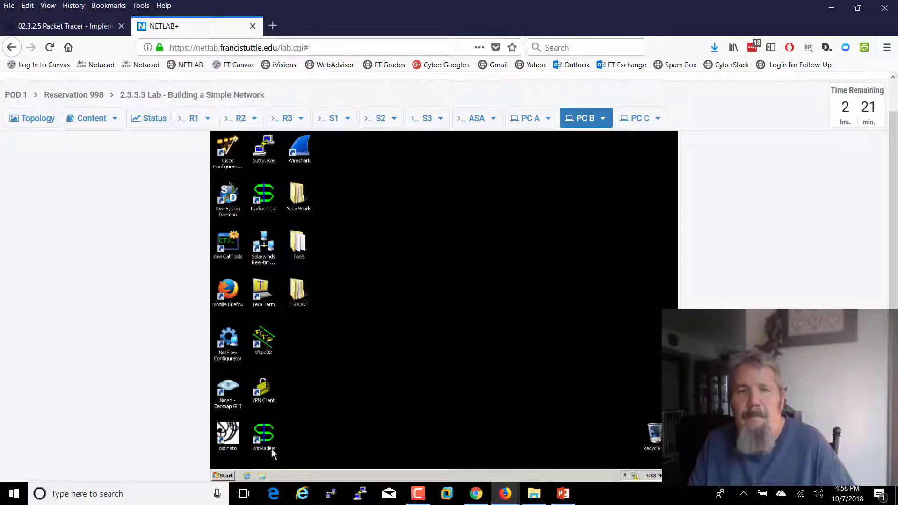
Step: Bring PC A's separate desktop window back to the front
{"action": "left_click", "coordinate": [518, 124]}
{"action": "mouse_move", "coordinate": [504, 501]}
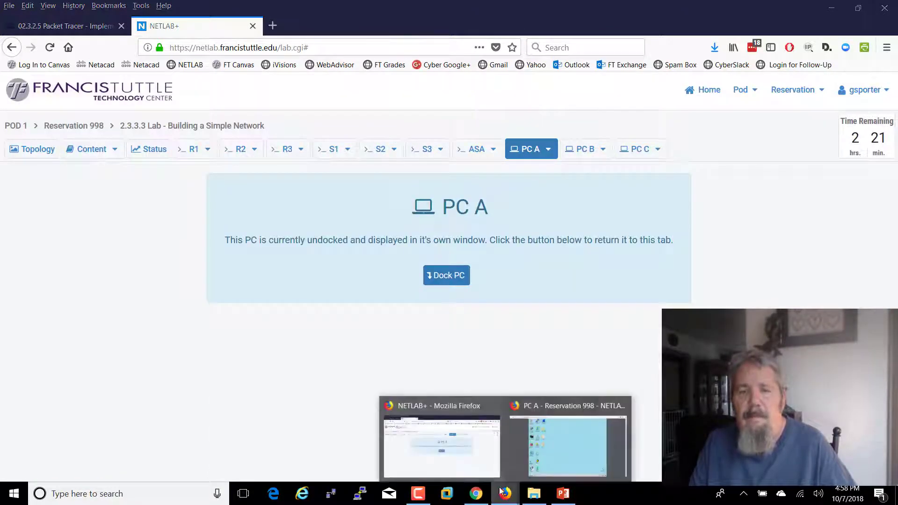
{"action": "left_click", "coordinate": [541, 442]}
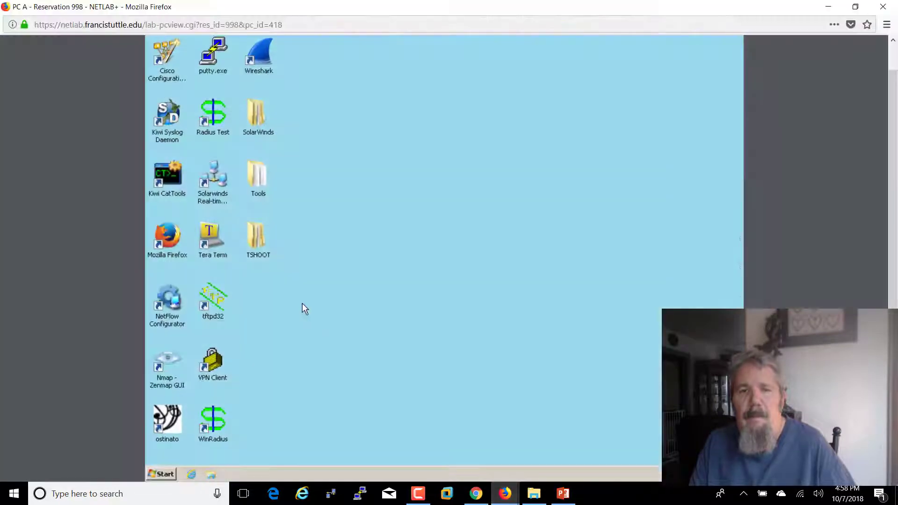
Step: Change PC A's unidentified network location from Public to Work network
{"action": "left_click", "coordinate": [158, 473]}
{"action": "type", "text": "ne"}
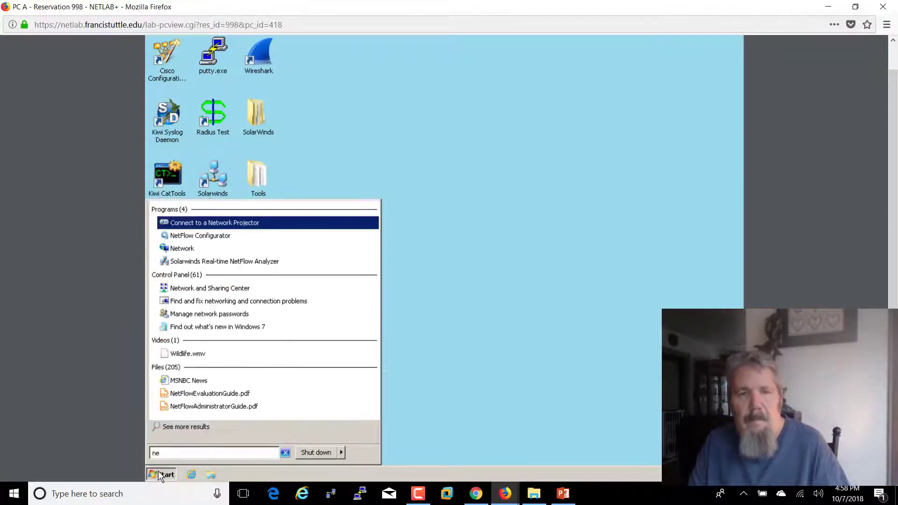
{"action": "type", "text": "twork"}
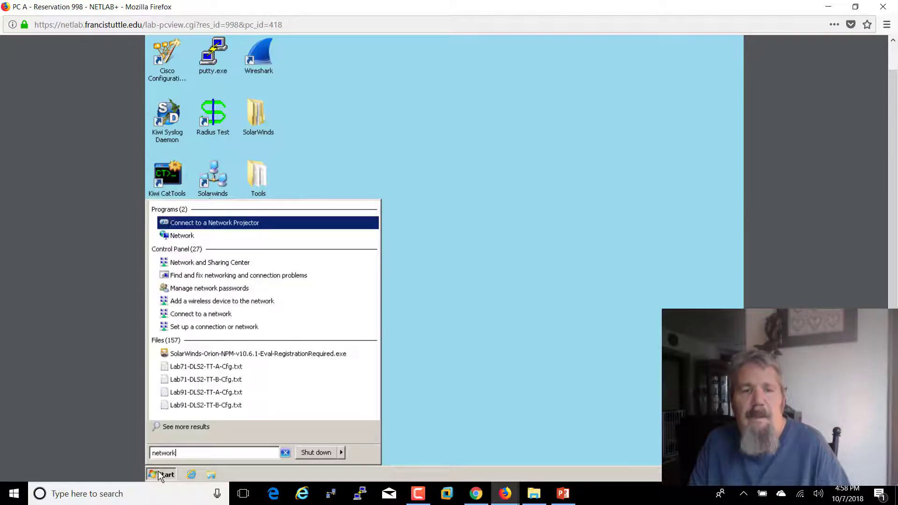
{"action": "left_click", "coordinate": [214, 263]}
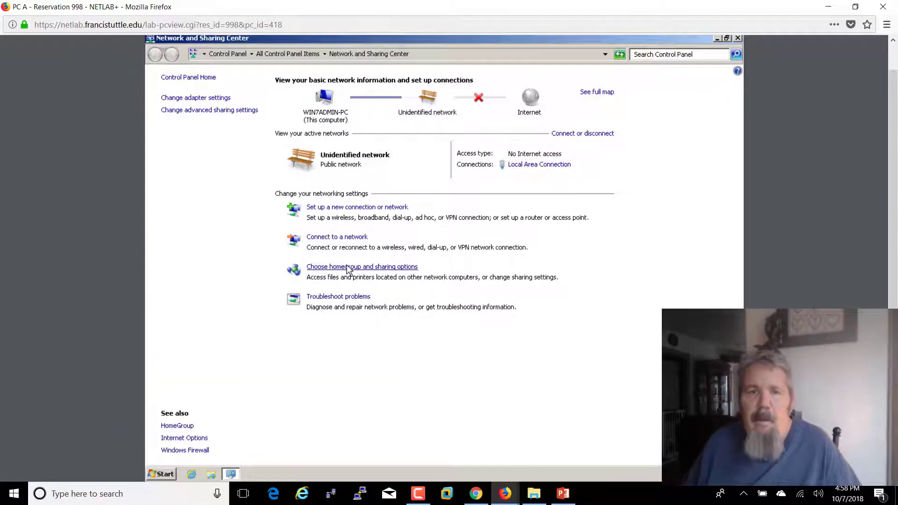
{"action": "left_click", "coordinate": [347, 267]}
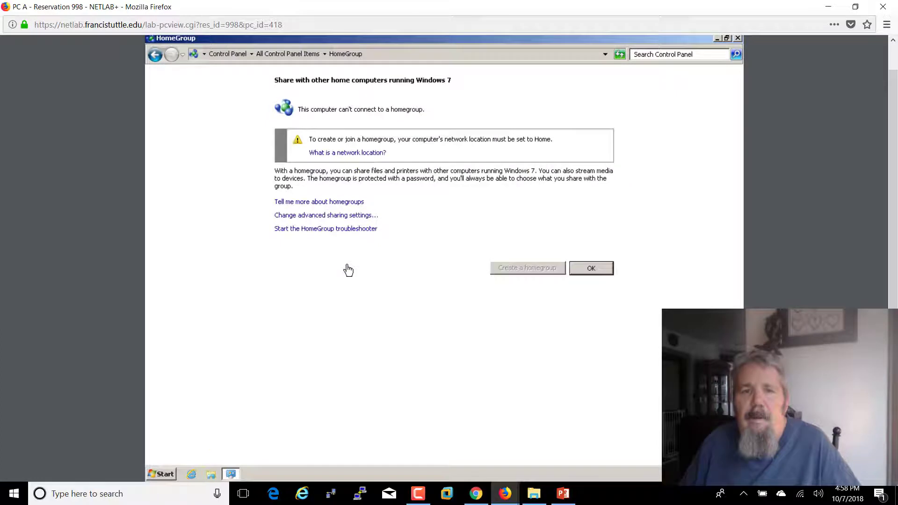
{"action": "left_click", "coordinate": [345, 153]}
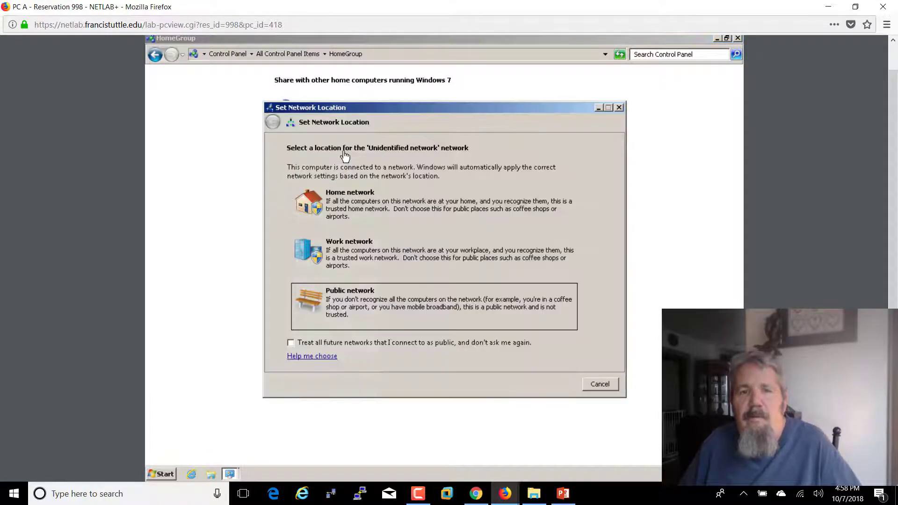
{"action": "left_click", "coordinate": [336, 239]}
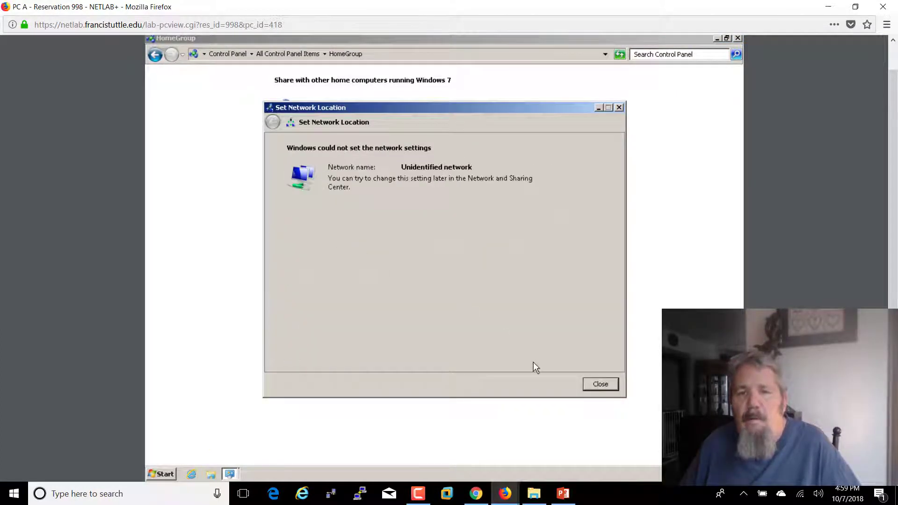
{"action": "left_click", "coordinate": [593, 384]}
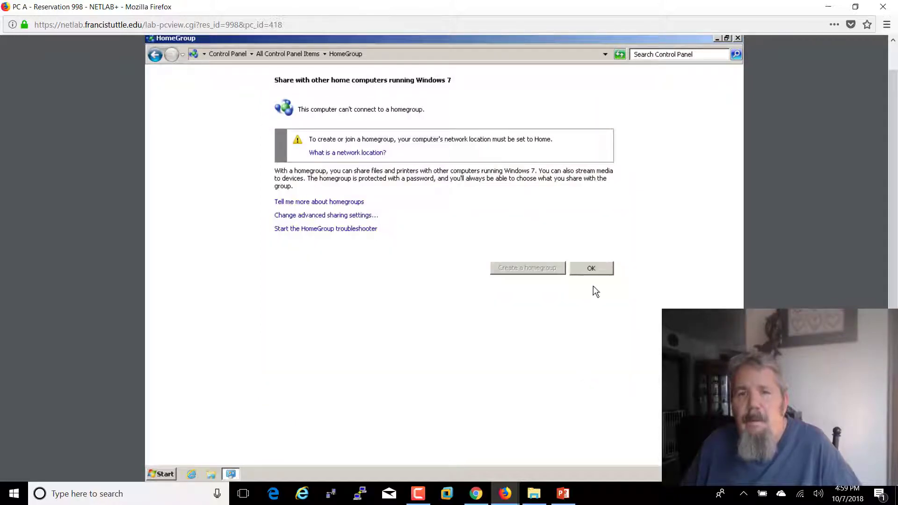
{"action": "left_click", "coordinate": [587, 271]}
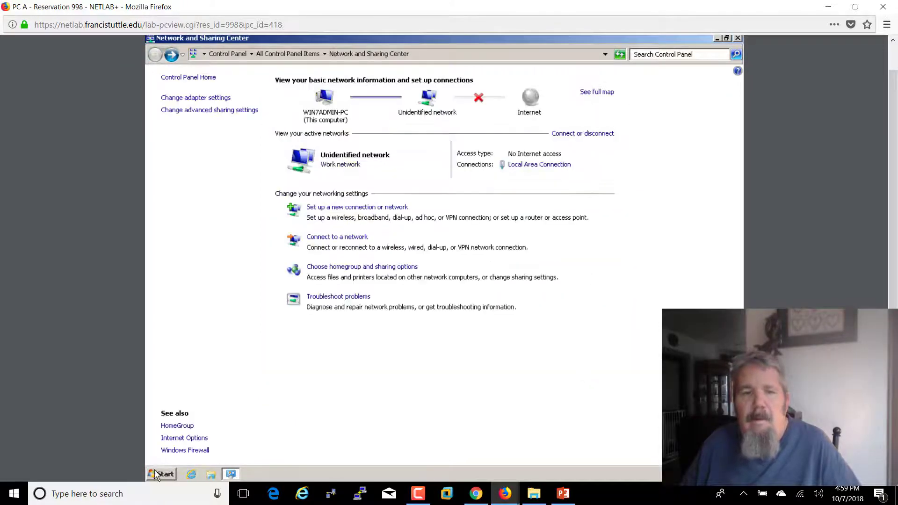
{"action": "left_click", "coordinate": [159, 474]}
Step: Open a command prompt on PC A and run ipconfig
{"action": "type", "text": "cmd"}
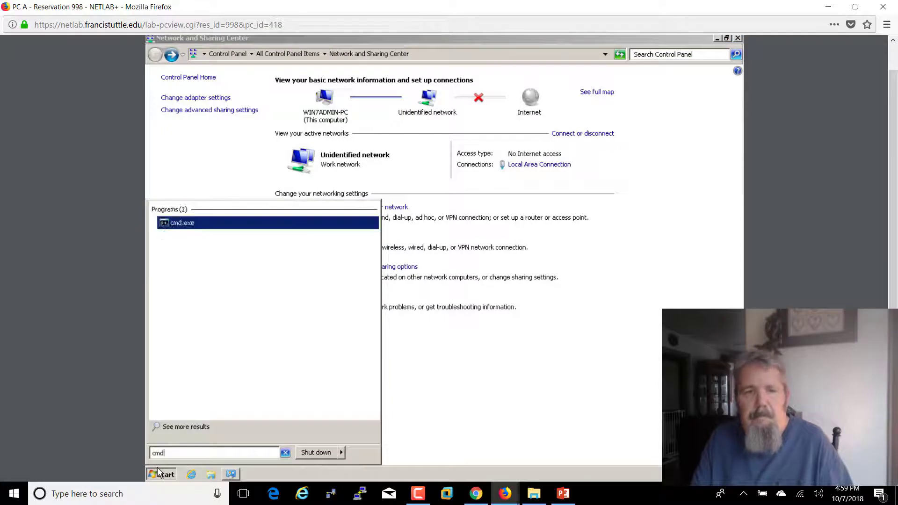
{"action": "key", "text": "Return"}
{"action": "type", "text": "ipconifg"}
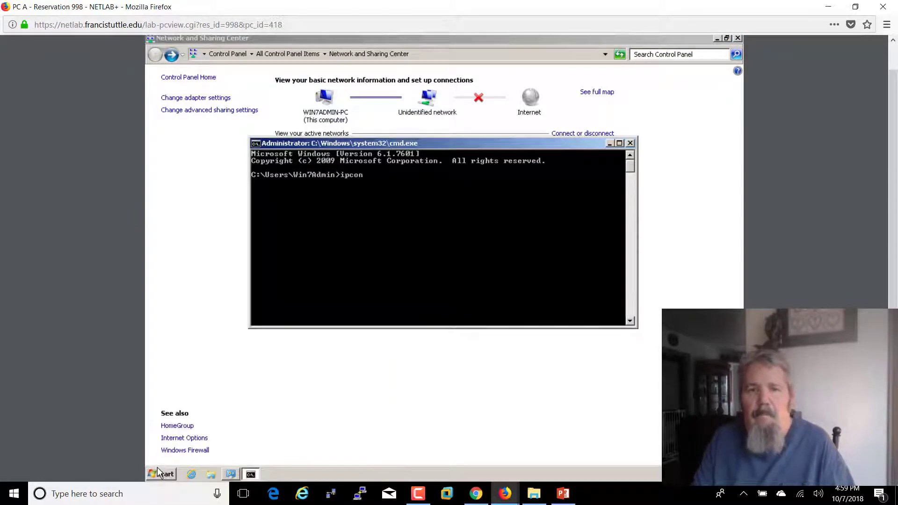
{"action": "key", "text": "BackSpace"}
{"action": "key", "text": "BackSpace"}
{"action": "type", "text": "g"}
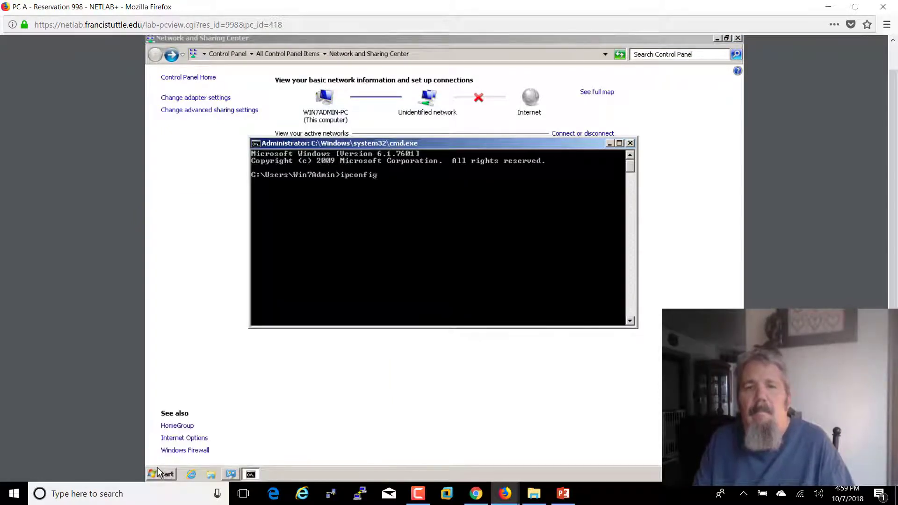
{"action": "key", "text": "Return"}
Step: Ping 192.168.1.10 and 192.168.1.11 from PC A, then close Network and Sharing Center and cmd
{"action": "type", "text": "ping "}
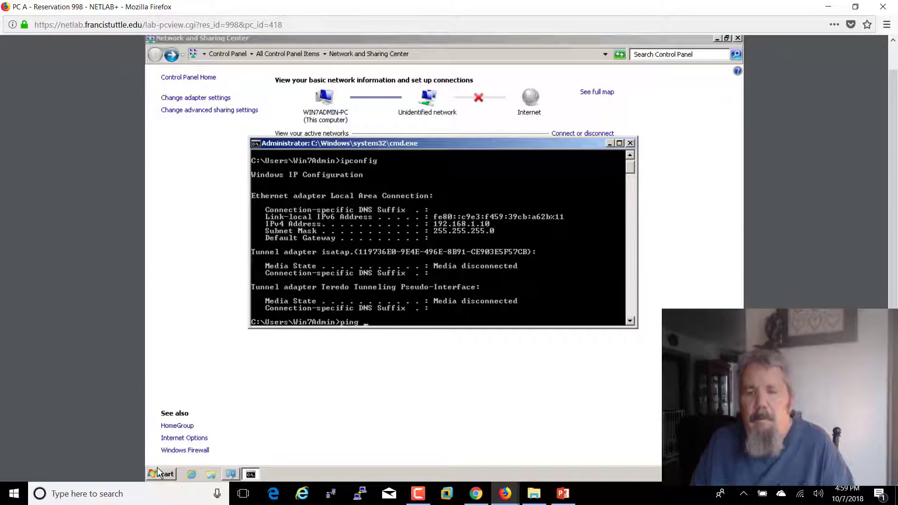
{"action": "type", "text": "192.168.1.10"}
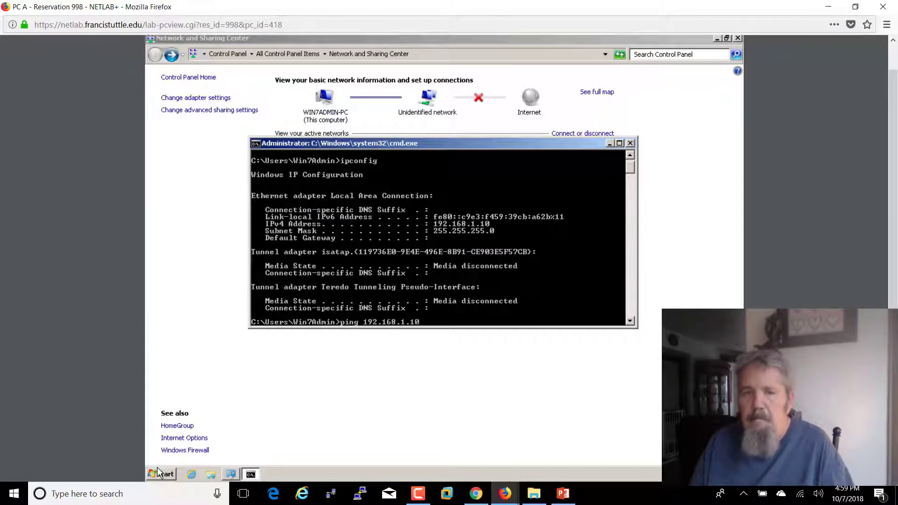
{"action": "key", "text": "Return"}
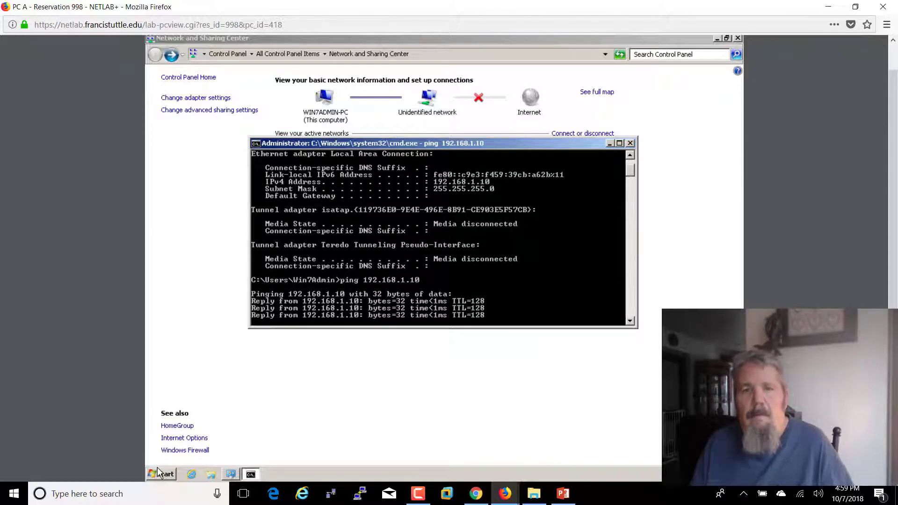
{"action": "key", "text": "Up"}
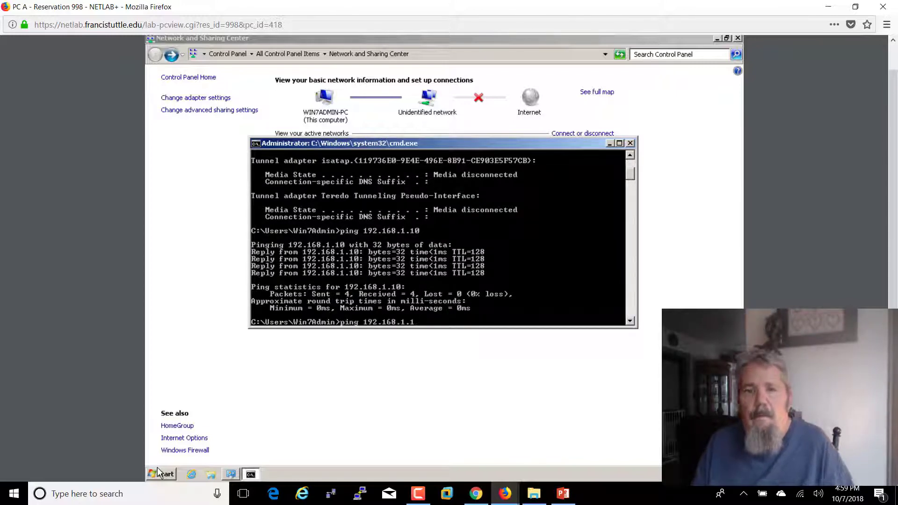
{"action": "type", "text": "1"}
{"action": "key", "text": "Return"}
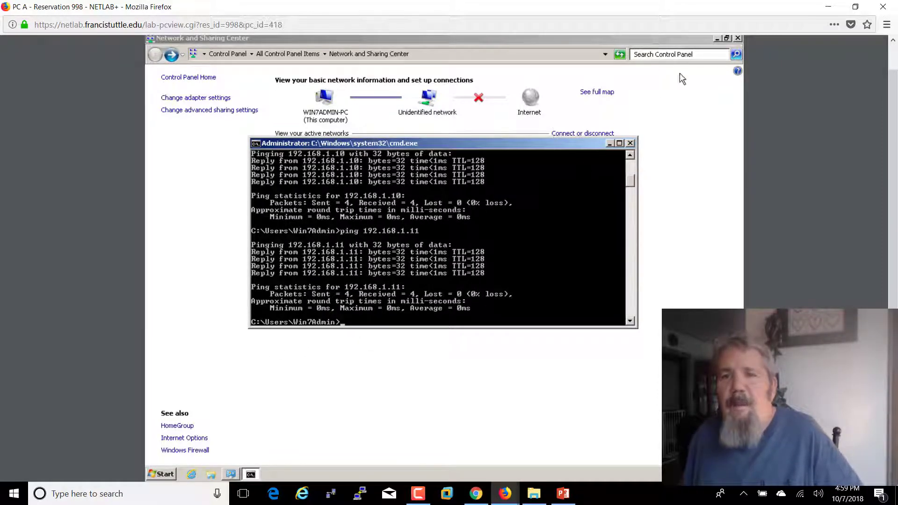
{"action": "left_click", "coordinate": [737, 39]}
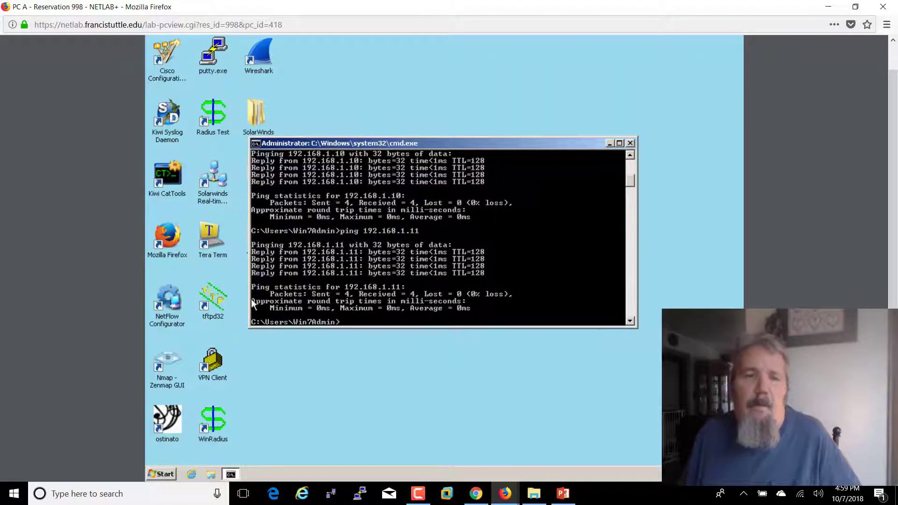
{"action": "left_click", "coordinate": [630, 144]}
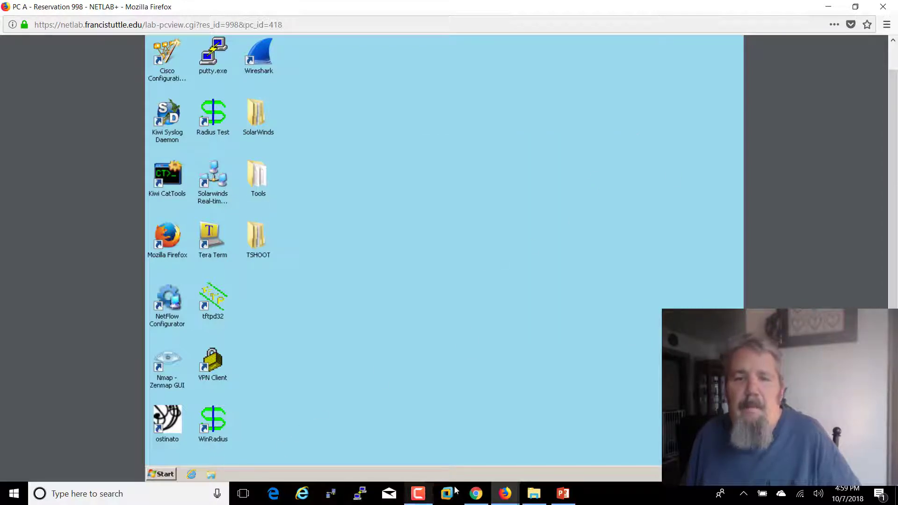
Step: Bring the main NETLAB+ lab window forward and dock PC A back into its tab
{"action": "left_click", "coordinate": [505, 493]}
{"action": "left_click", "coordinate": [438, 410]}
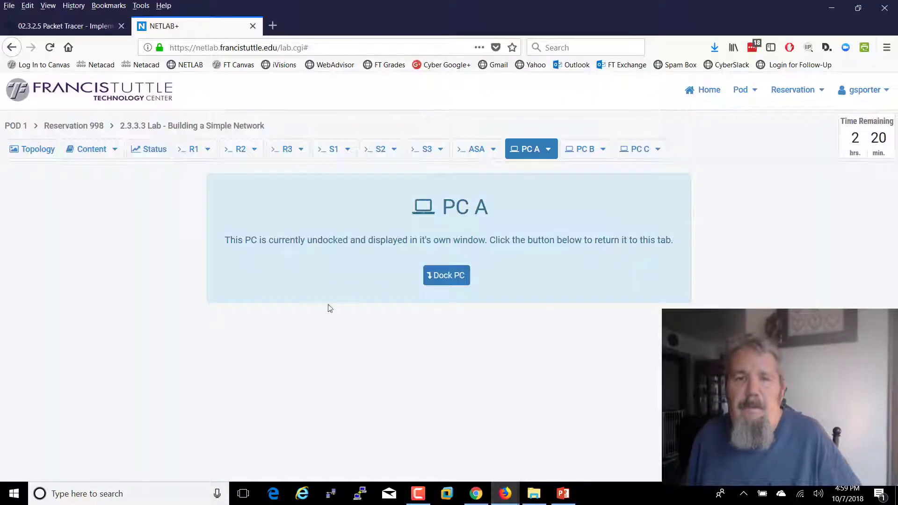
{"action": "left_click", "coordinate": [445, 276]}
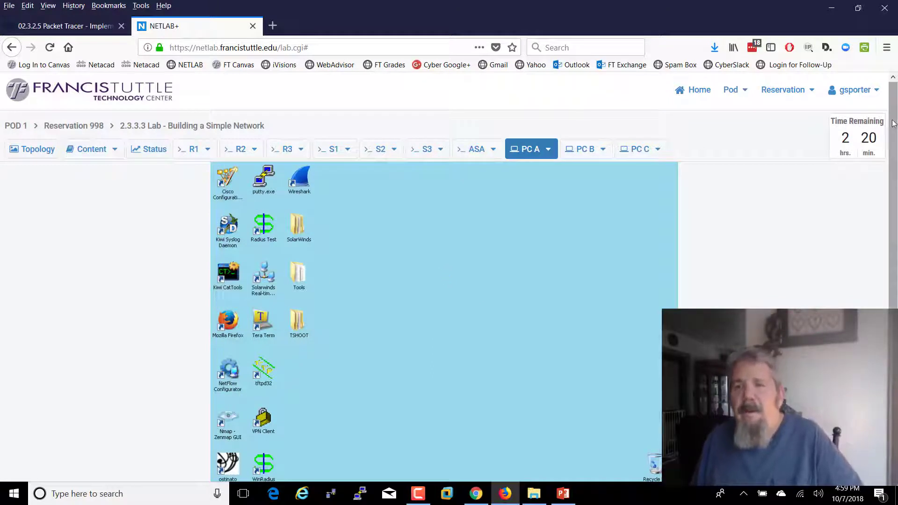
Step: Log out of NETLAB+, sign back in with the instructor's username and password, and enter the lab
{"action": "left_click", "coordinate": [875, 96]}
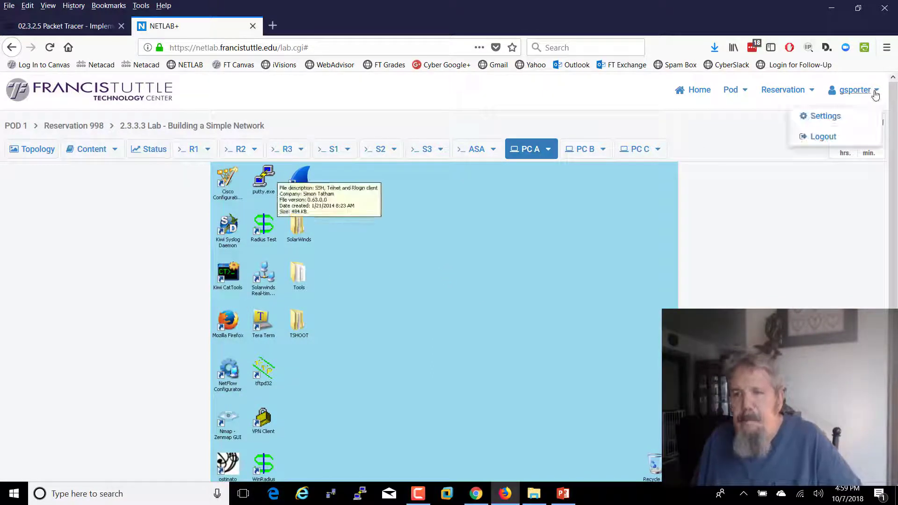
{"action": "left_click", "coordinate": [830, 137]}
{"action": "left_click", "coordinate": [452, 236]}
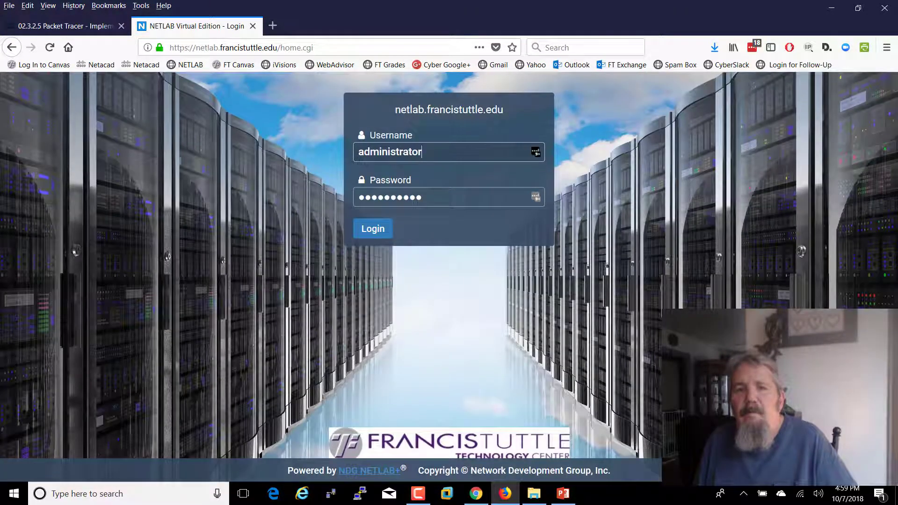
{"action": "left_click_drag", "start_coordinate": [422, 152], "coordinate": [256, 153]}
{"action": "type", "text": "gporter"}
{"action": "key", "text": "Tab"}
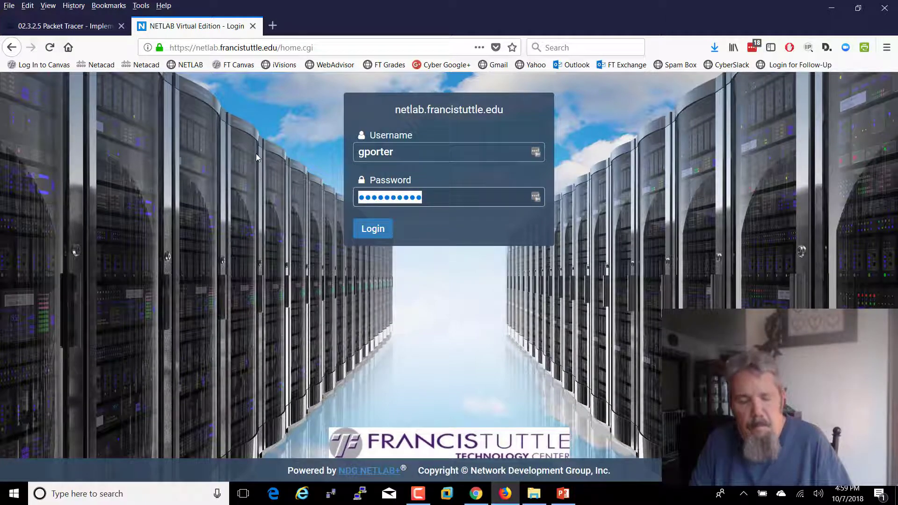
{"action": "type", "text": "********"}
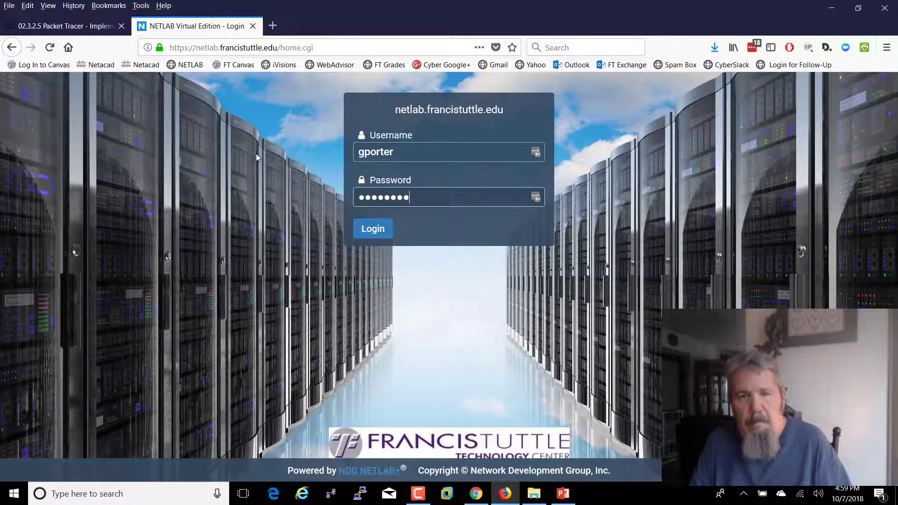
{"action": "key", "text": "Return"}
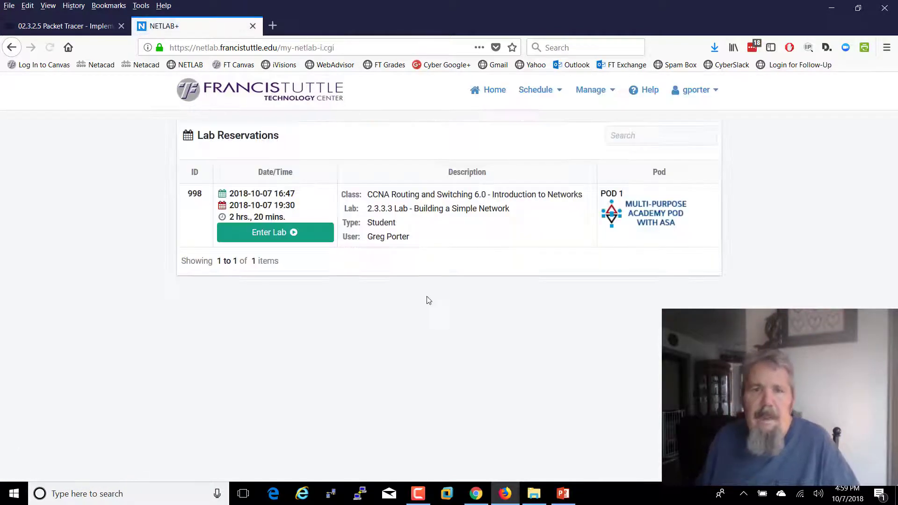
{"action": "left_click", "coordinate": [296, 233]}
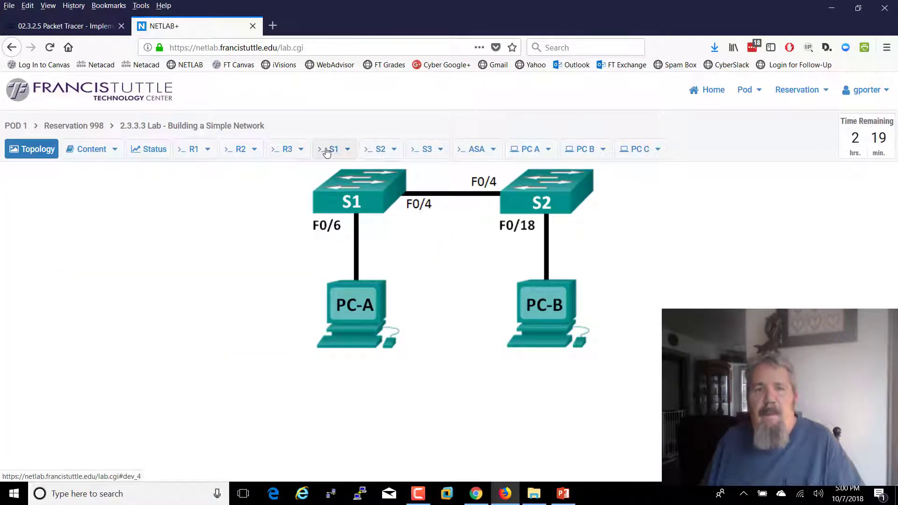
Step: On switch S1's console, run en and sh run, paging through the whole running configuration
{"action": "left_click", "coordinate": [326, 151]}
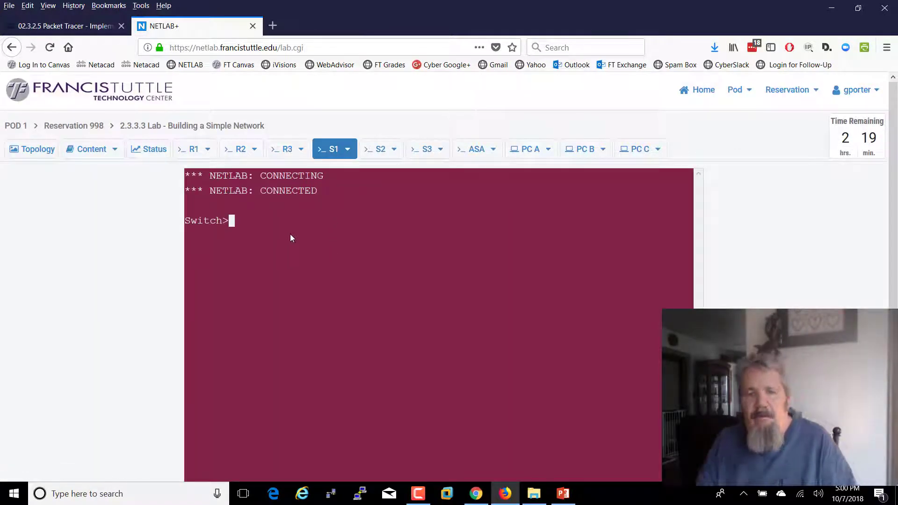
{"action": "type", "text": "en"}
{"action": "key", "text": "Return"}
{"action": "type", "text": "sh run"}
{"action": "key", "text": "Return"}
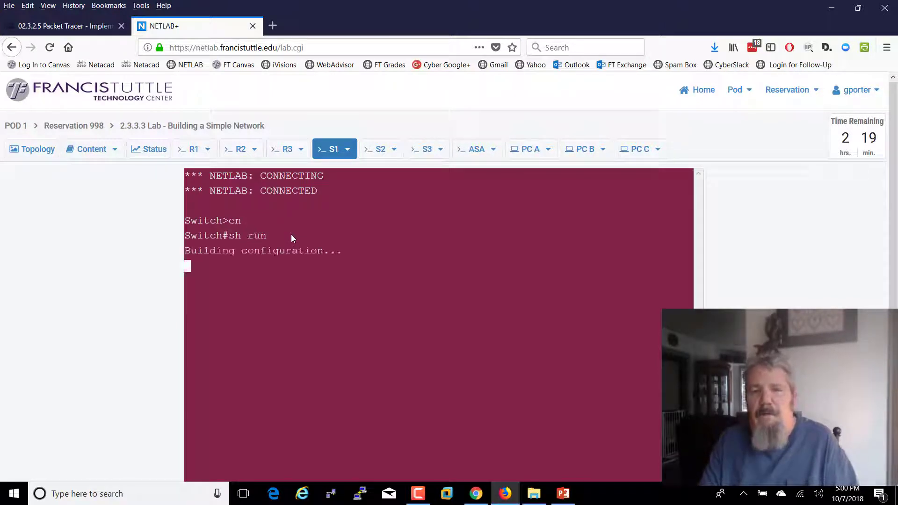
{"action": "key", "text": "space"}
{"action": "key", "text": "space"}
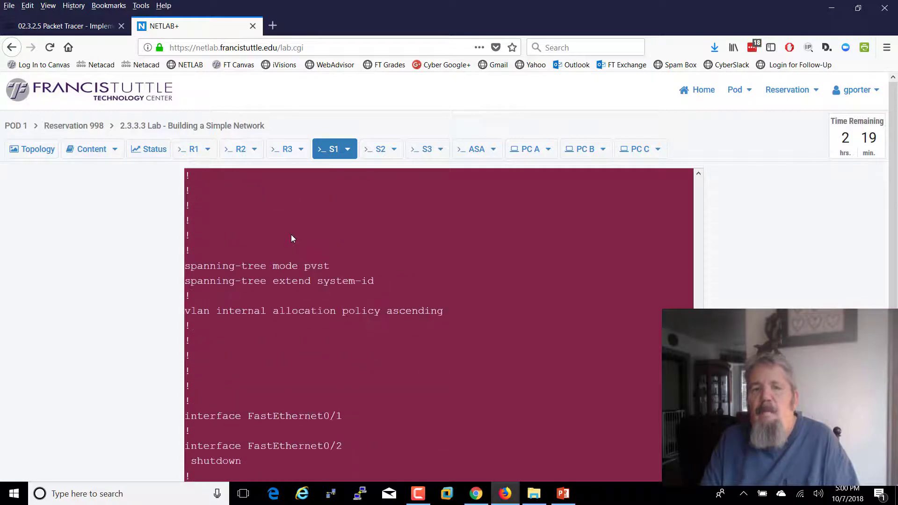
{"action": "key", "text": "space"}
{"action": "key", "text": "space"}
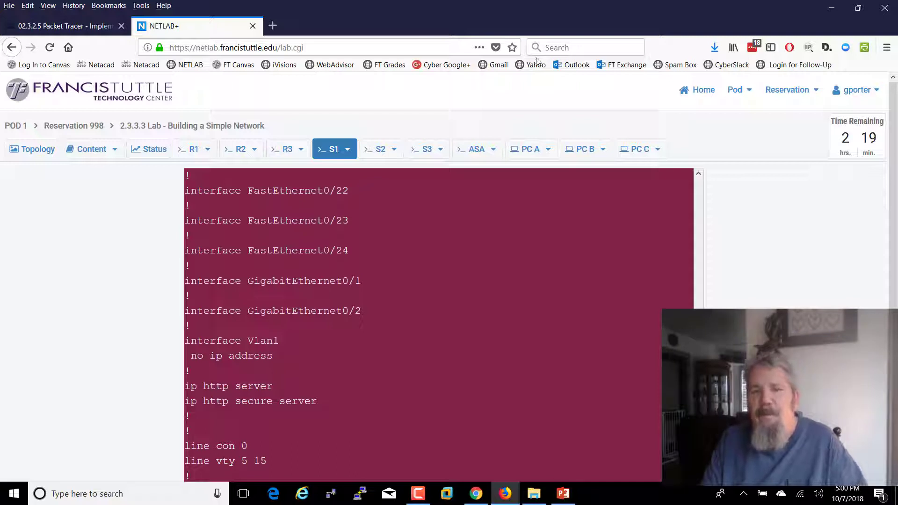
{"action": "key", "text": "space"}
{"action": "scroll", "coordinate": [641, 163], "scroll_direction": "down", "scroll_amount": 3}
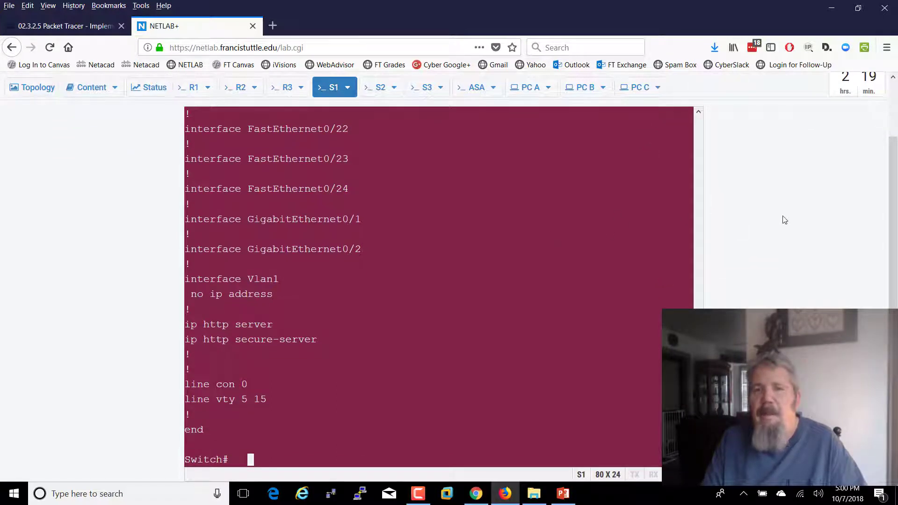
{"action": "scroll", "coordinate": [782, 218], "scroll_direction": "up", "scroll_amount": 3}
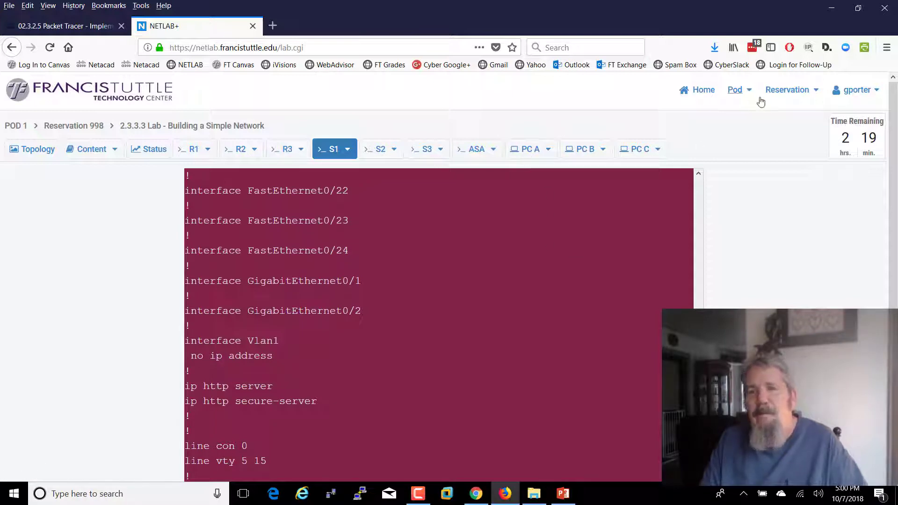
Step: From Manage Classes, open the Introduction to Networks class's lab usage view
{"action": "left_click", "coordinate": [705, 92]}
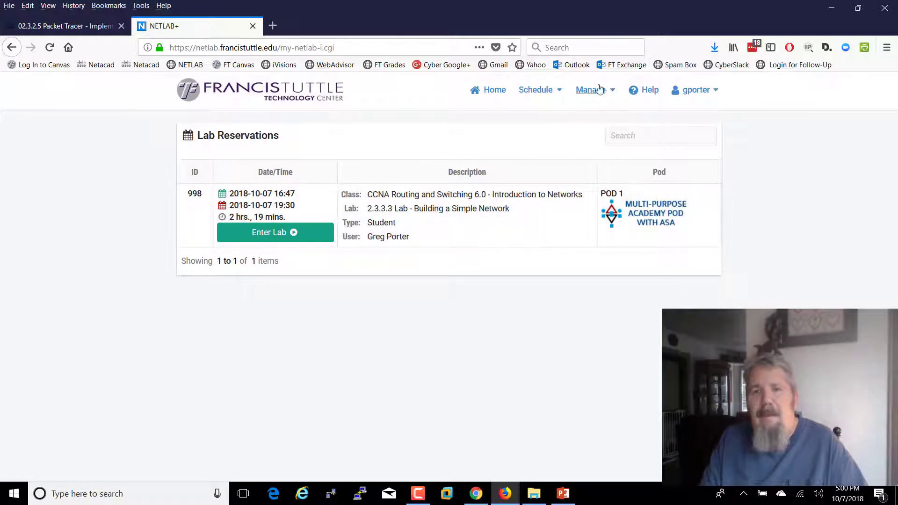
{"action": "left_click", "coordinate": [599, 89]}
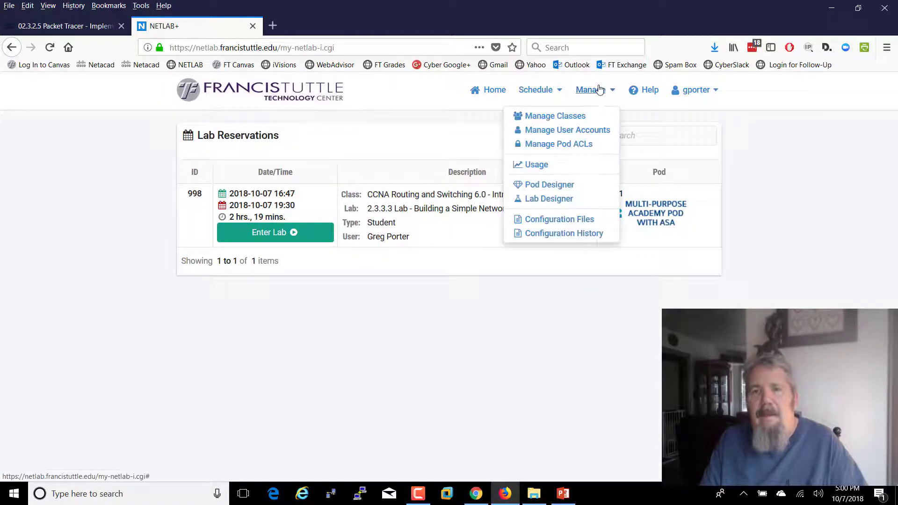
{"action": "left_click", "coordinate": [557, 117]}
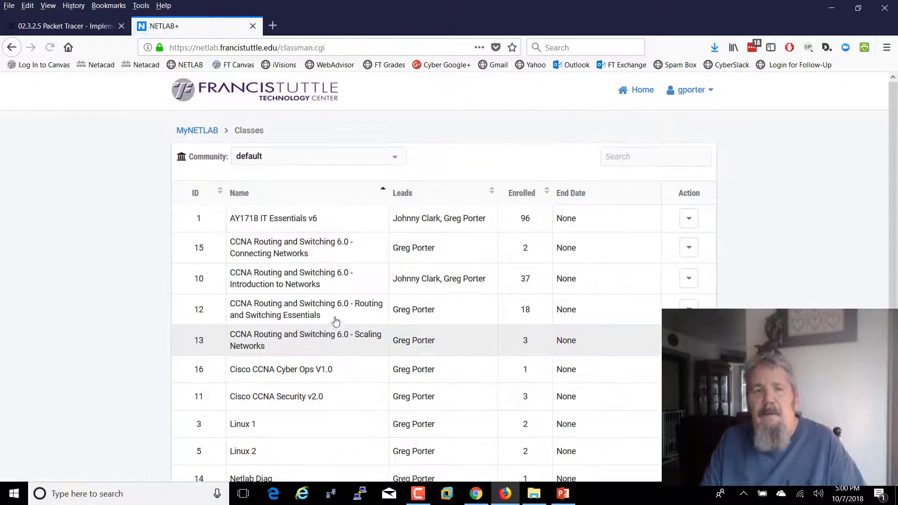
{"action": "left_click", "coordinate": [286, 287]}
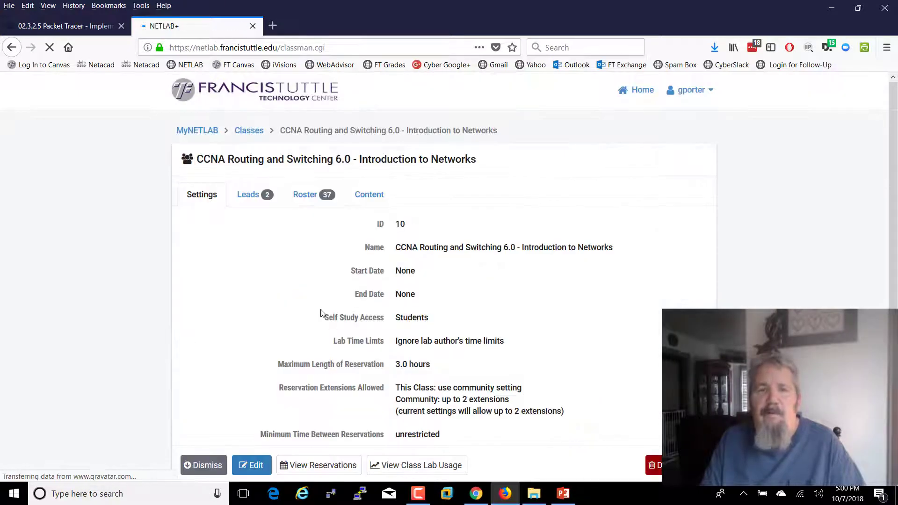
{"action": "scroll", "coordinate": [314, 265], "scroll_direction": "down", "scroll_amount": 1}
{"action": "left_click", "coordinate": [414, 460]}
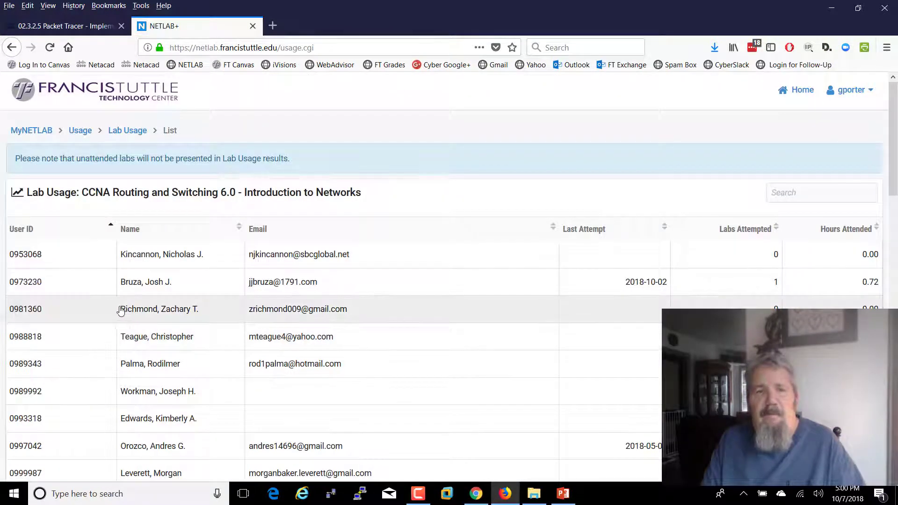
Step: Search the lab usage table for the instructor's account and open its reservation list
{"action": "left_click", "coordinate": [792, 193]}
{"action": "type", "text": "porter"}
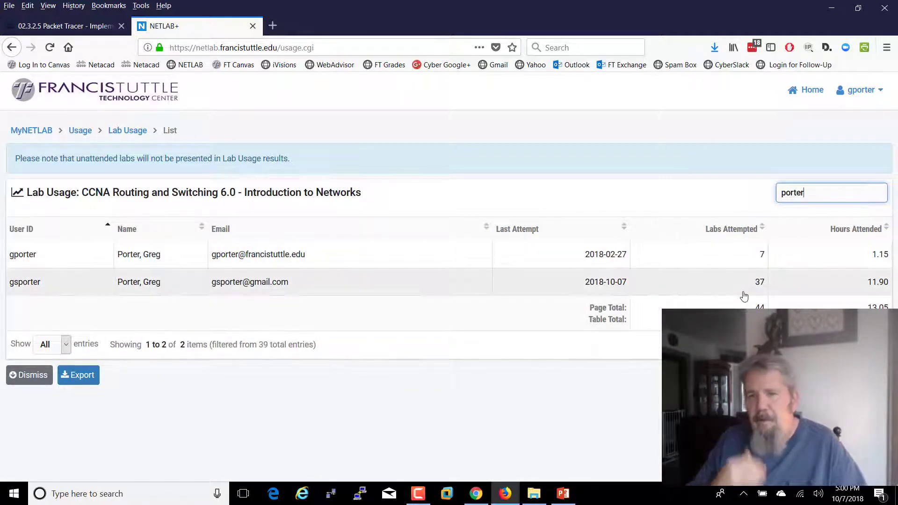
{"action": "left_click", "coordinate": [763, 285]}
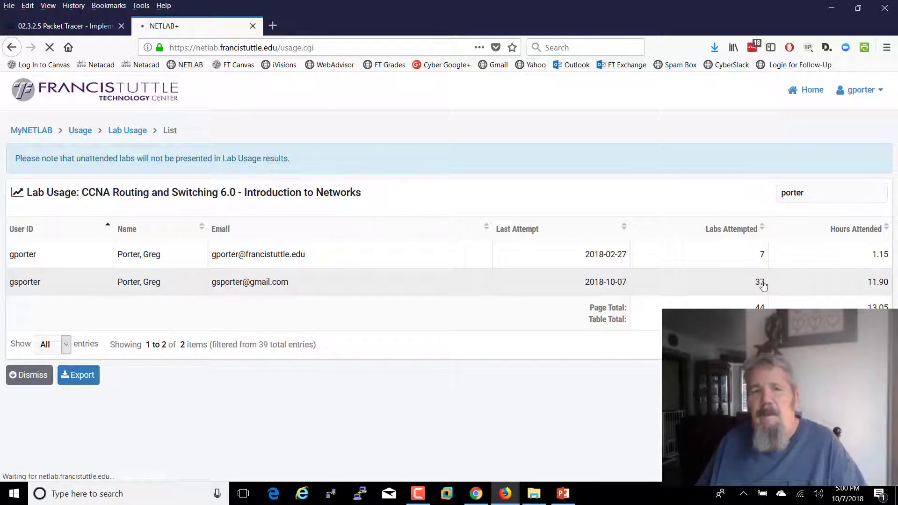
{"action": "left_click_drag", "start_coordinate": [761, 284], "coordinate": [603, 275]}
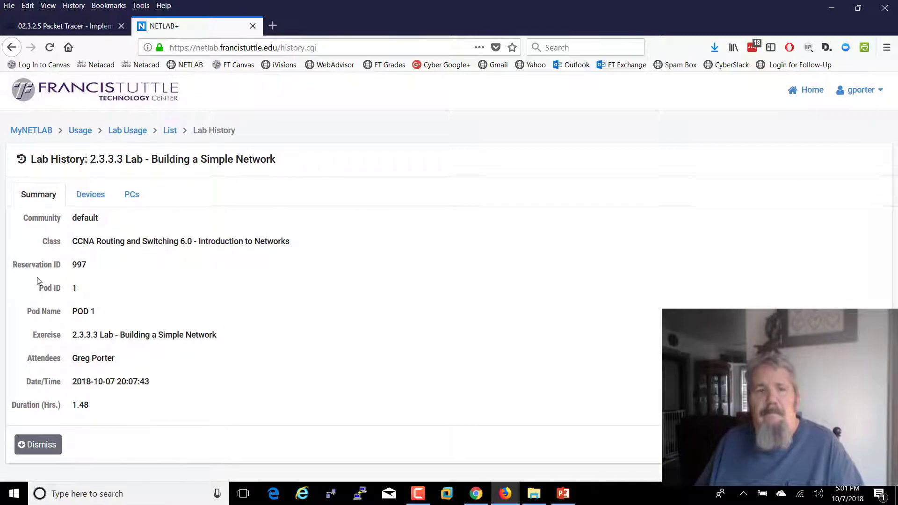
{"action": "left_click", "coordinate": [92, 196]}
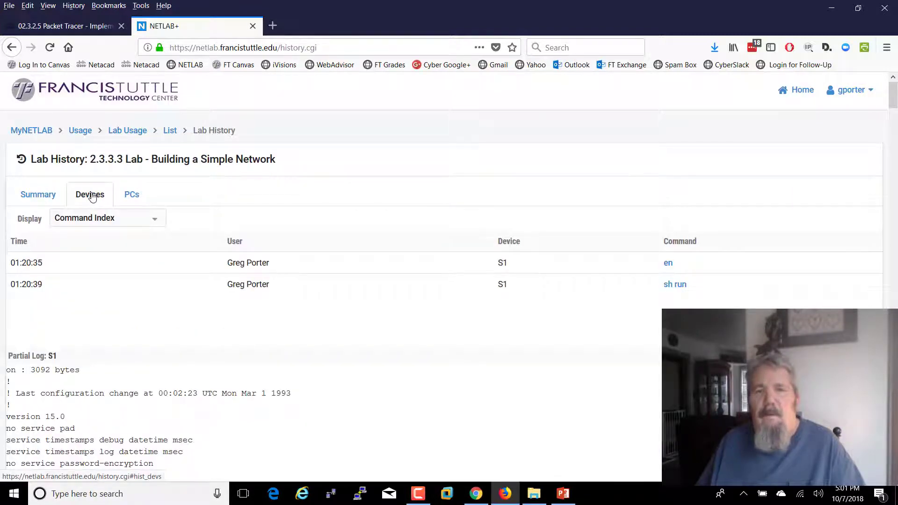
{"action": "left_click", "coordinate": [11, 47]}
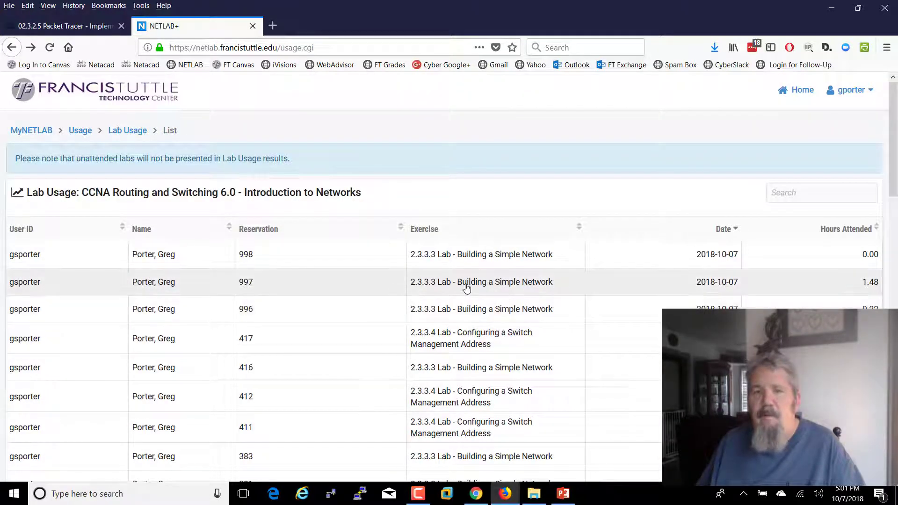
{"action": "left_click", "coordinate": [456, 310]}
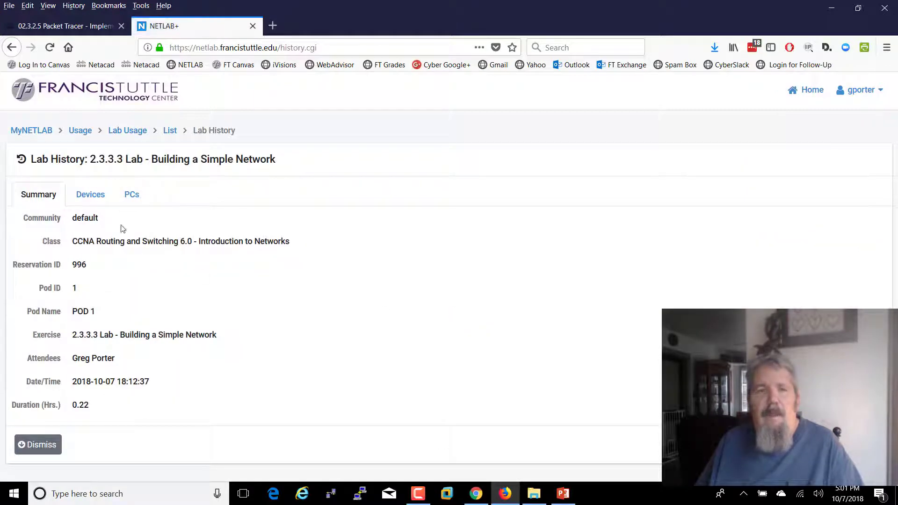
{"action": "left_click", "coordinate": [92, 195]}
{"action": "scroll", "coordinate": [246, 299], "scroll_direction": "down", "scroll_amount": 5}
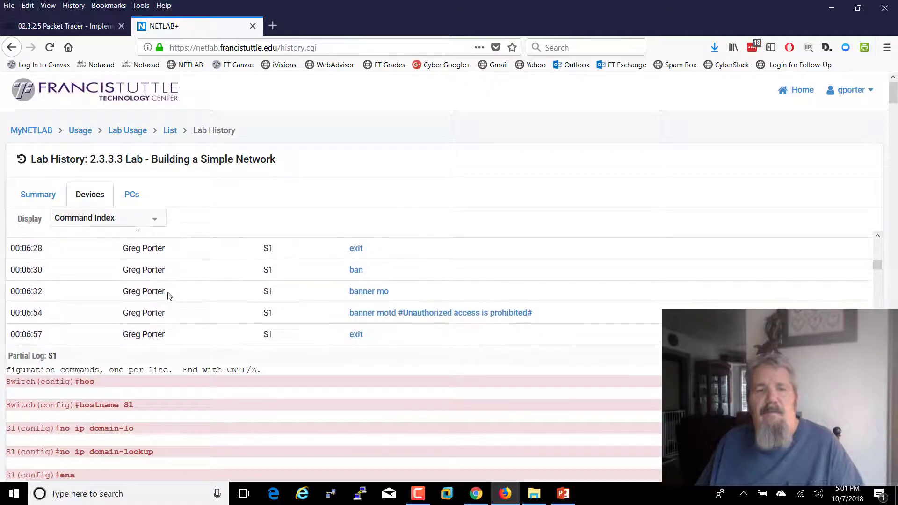
{"action": "scroll", "coordinate": [351, 416], "scroll_direction": "down", "scroll_amount": 10}
{"action": "left_click_drag", "start_coordinate": [85, 154], "coordinate": [135, 157]}
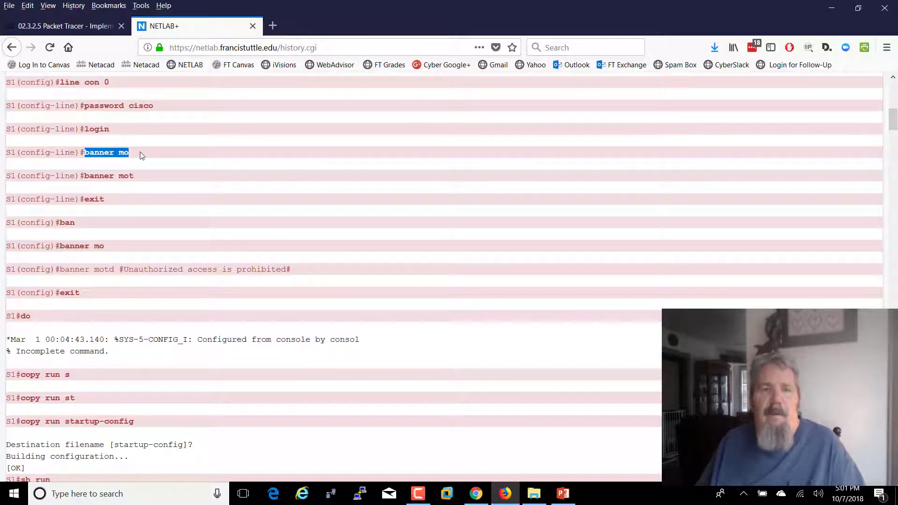
{"action": "scroll", "coordinate": [174, 239], "scroll_direction": "down", "scroll_amount": 15}
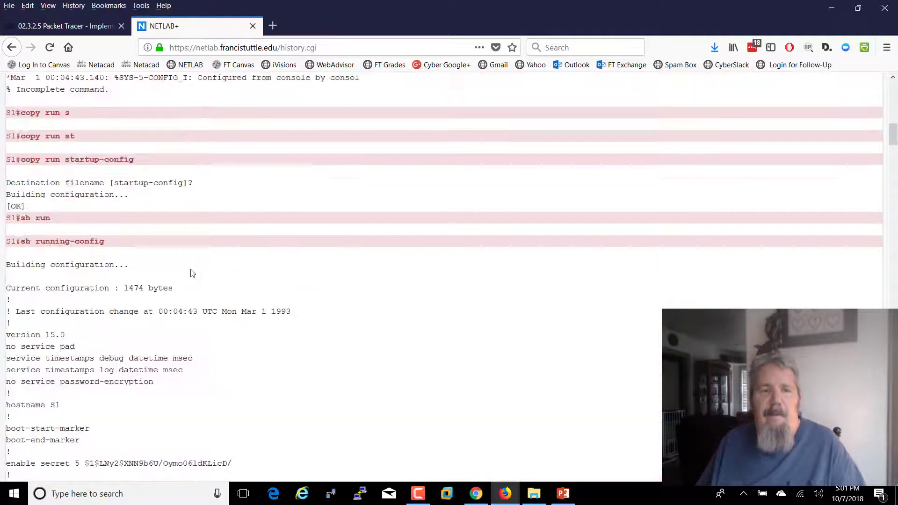
{"action": "scroll", "coordinate": [195, 206], "scroll_direction": "up", "scroll_amount": 12}
{"action": "scroll", "coordinate": [195, 197], "scroll_direction": "up", "scroll_amount": 10}
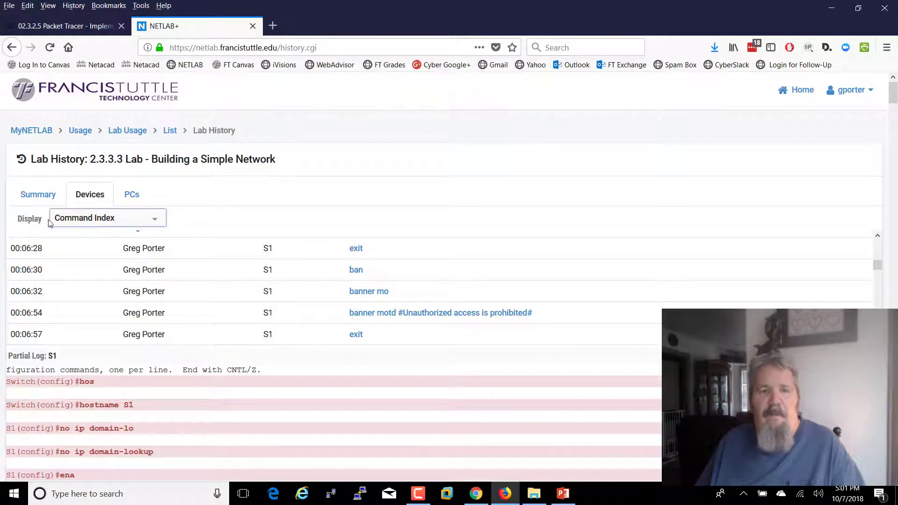
Step: Show the Lab History as Session Logs, then Config Files, then view the PCs section
{"action": "left_click", "coordinate": [83, 218]}
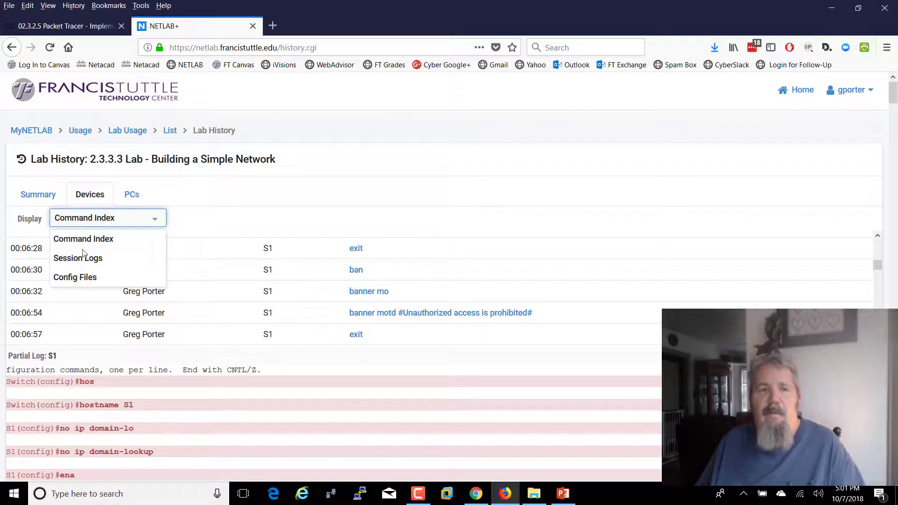
{"action": "left_click", "coordinate": [84, 259]}
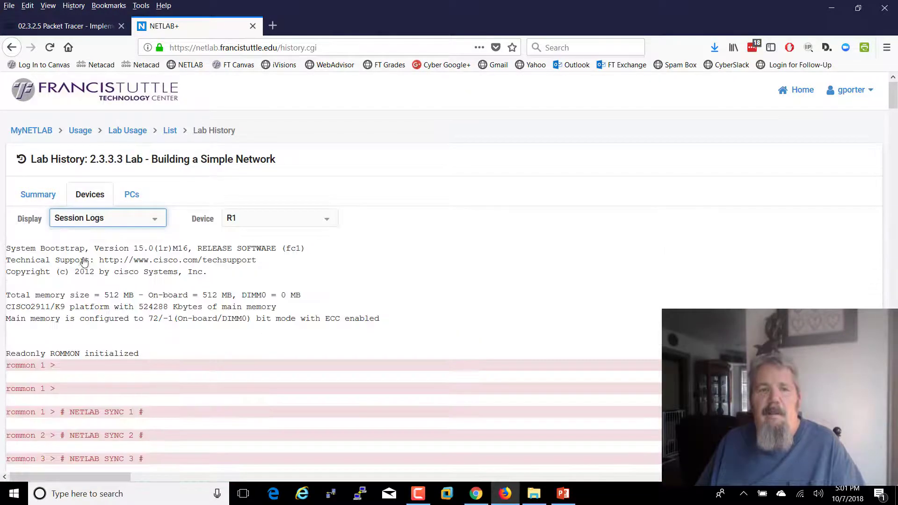
{"action": "left_click", "coordinate": [156, 221]}
{"action": "left_click", "coordinate": [120, 279]}
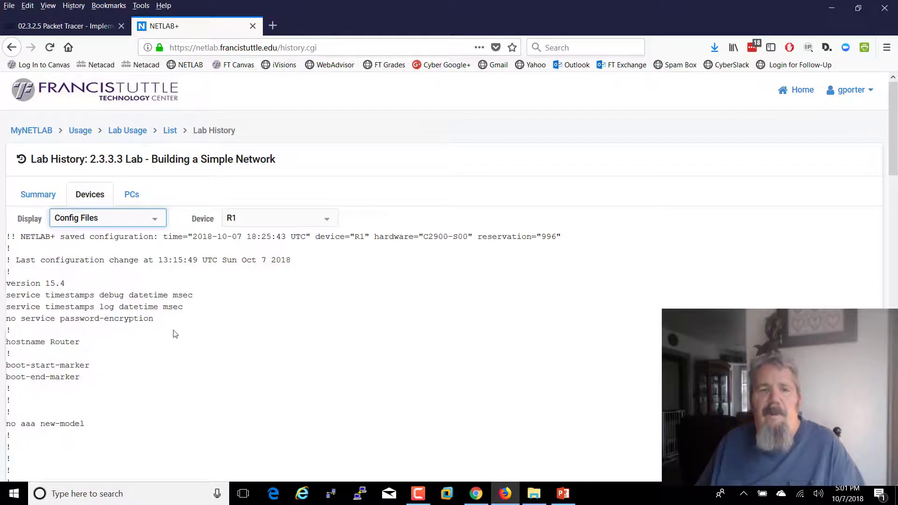
{"action": "scroll", "coordinate": [176, 332], "scroll_direction": "down", "scroll_amount": 10}
{"action": "scroll", "coordinate": [176, 326], "scroll_direction": "up", "scroll_amount": 15}
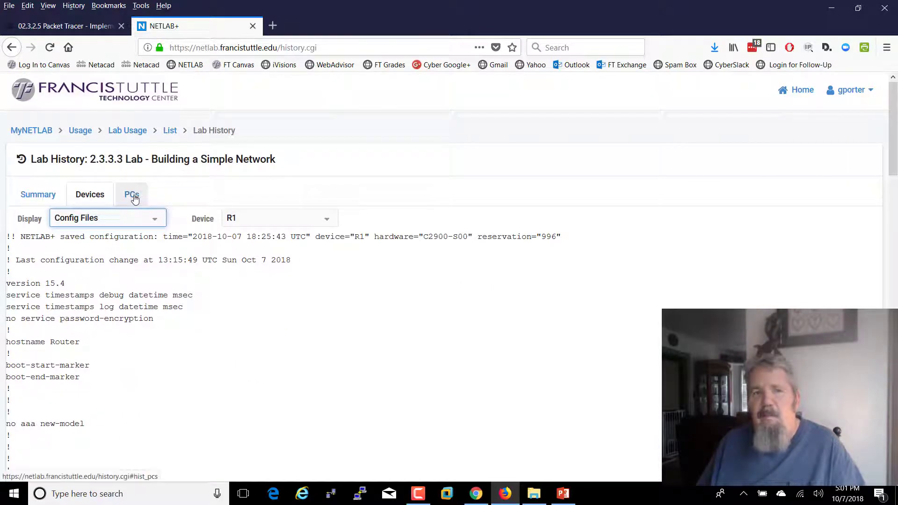
{"action": "left_click", "coordinate": [135, 200]}
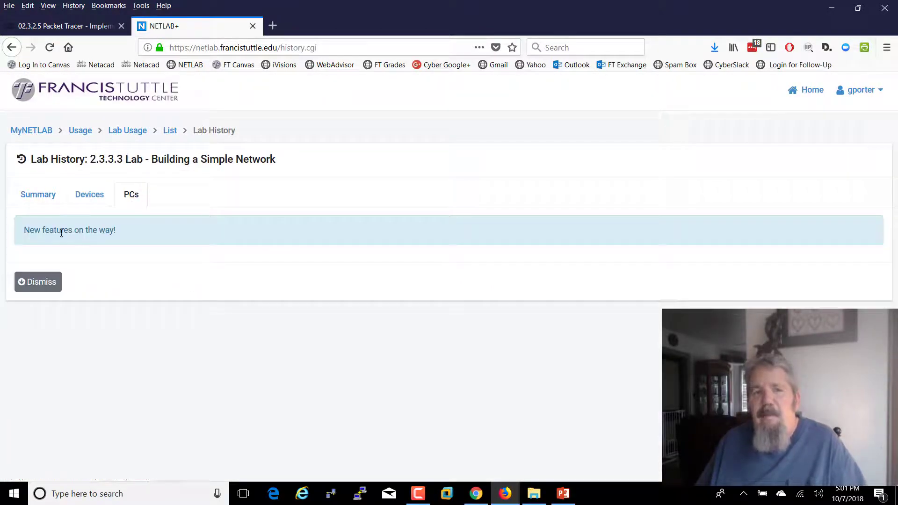
{"action": "mouse_move", "coordinate": [29, 228]}
{"action": "left_mouse_down"}
{"action": "mouse_move", "coordinate": [128, 235]}
{"action": "mouse_move", "coordinate": [17, 234]}
{"action": "left_mouse_up"}
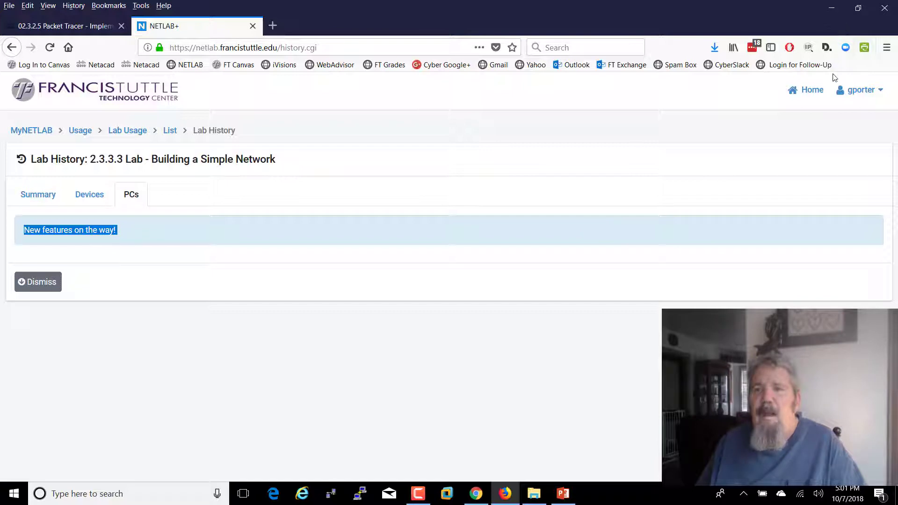
Step: Enter the running 2.3.3.3 lab, end the reservation now, confirm, and close the browser
{"action": "left_click", "coordinate": [811, 91]}
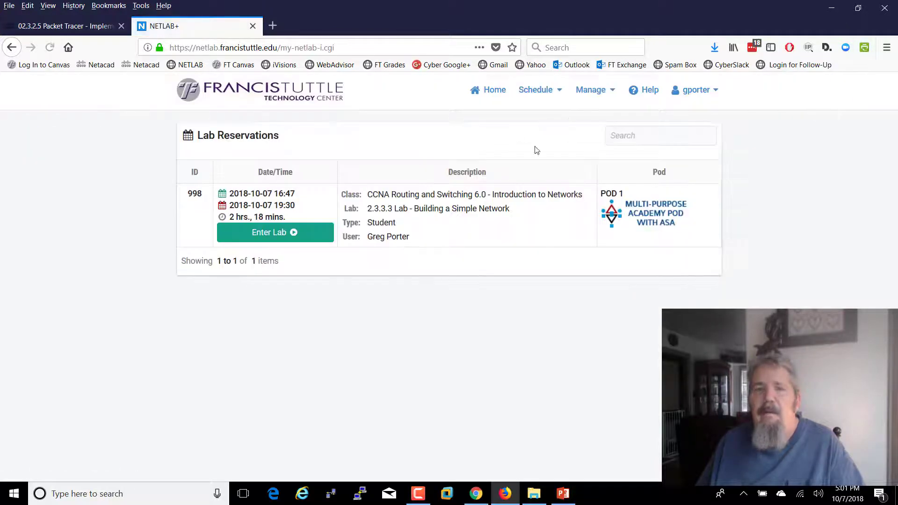
{"action": "left_click", "coordinate": [282, 236]}
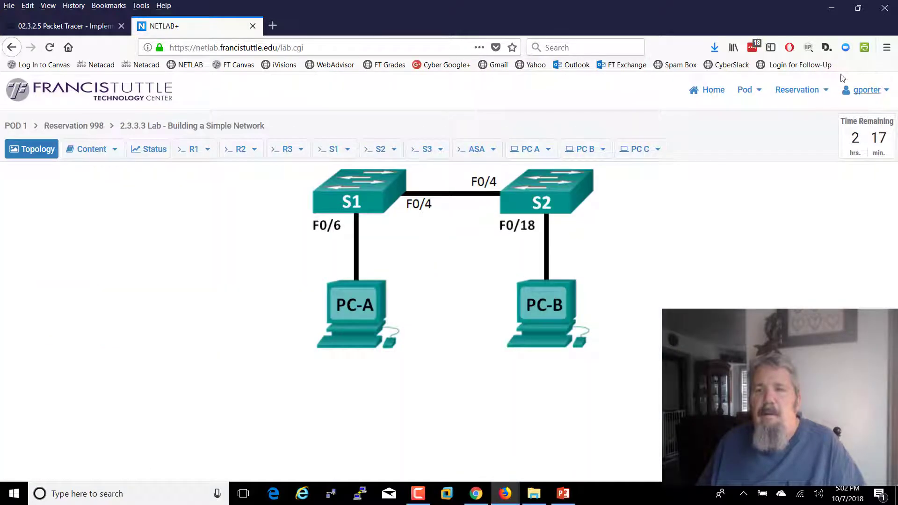
{"action": "left_click", "coordinate": [797, 90]}
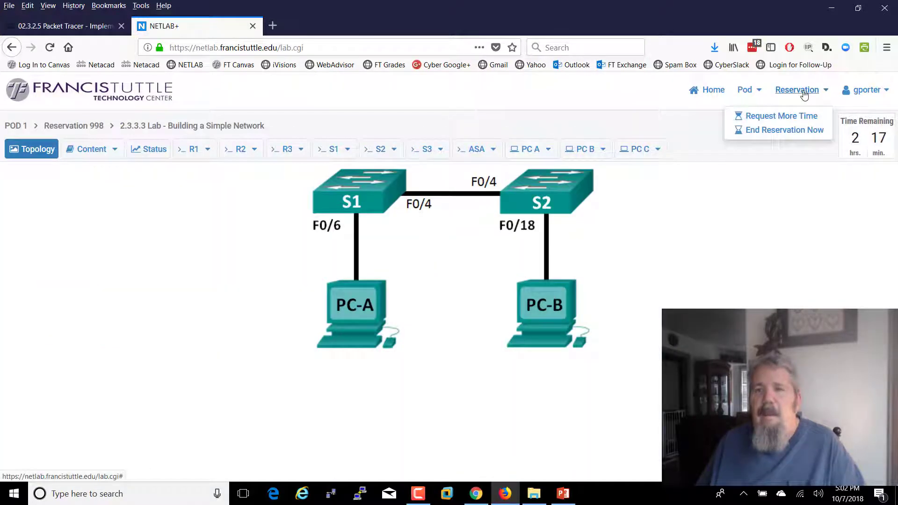
{"action": "left_click", "coordinate": [784, 130]}
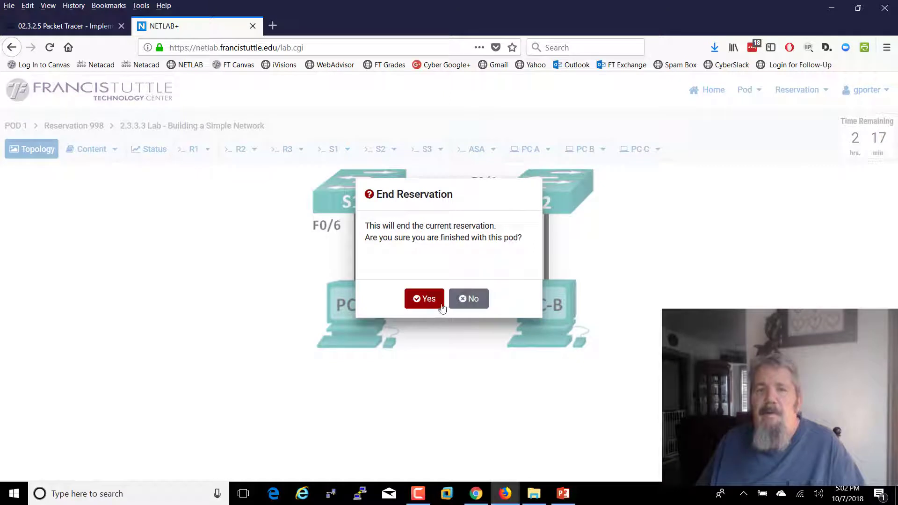
{"action": "left_click", "coordinate": [424, 303]}
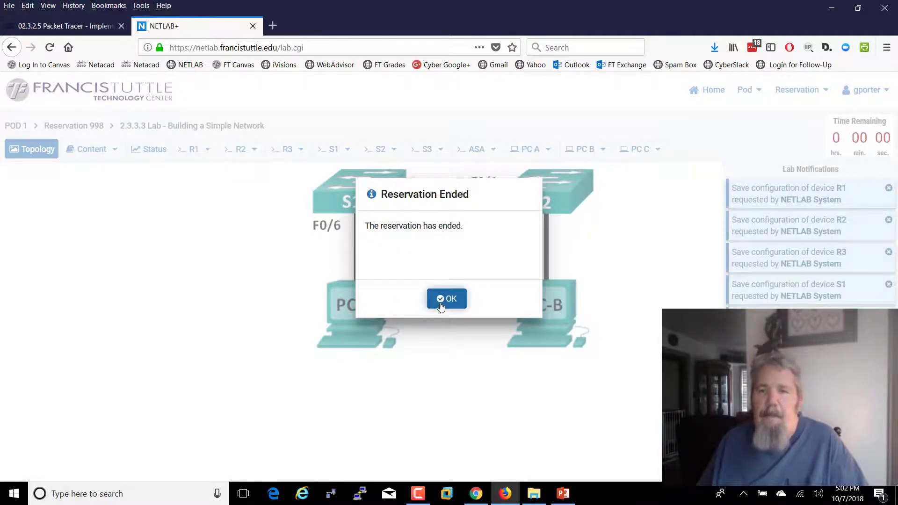
{"action": "left_click", "coordinate": [443, 300]}
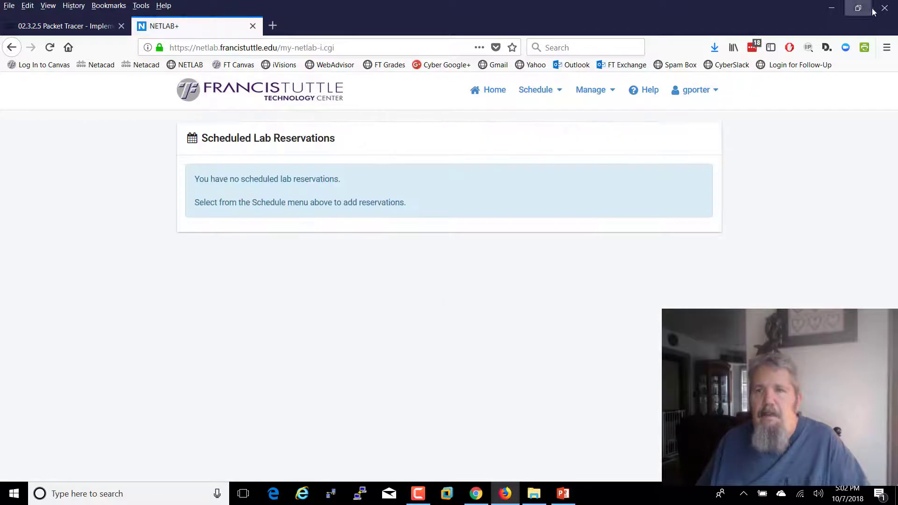
{"action": "left_click", "coordinate": [884, 8]}
Step: Advance the slides to 16, return to slide 15 'Netlab - Deliverables', then bring up File Explorer
{"action": "left_click", "coordinate": [534, 409]}
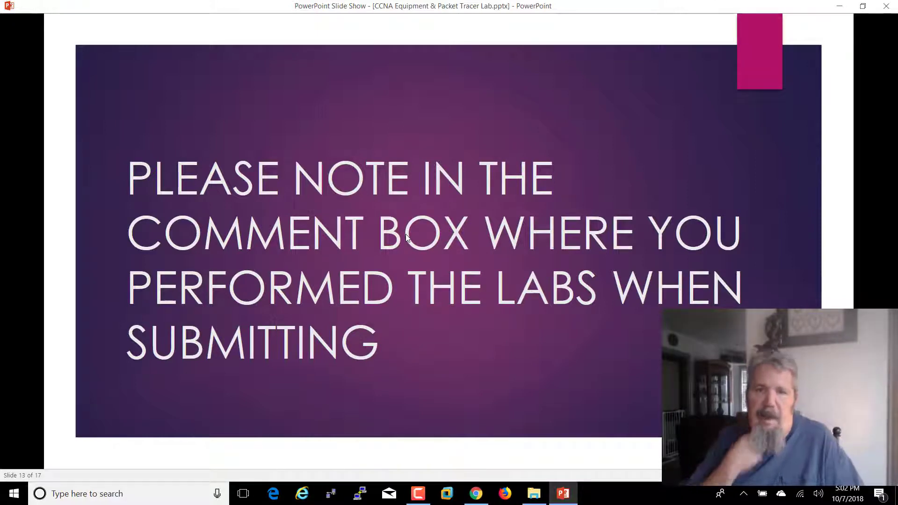
{"action": "left_click", "coordinate": [435, 275]}
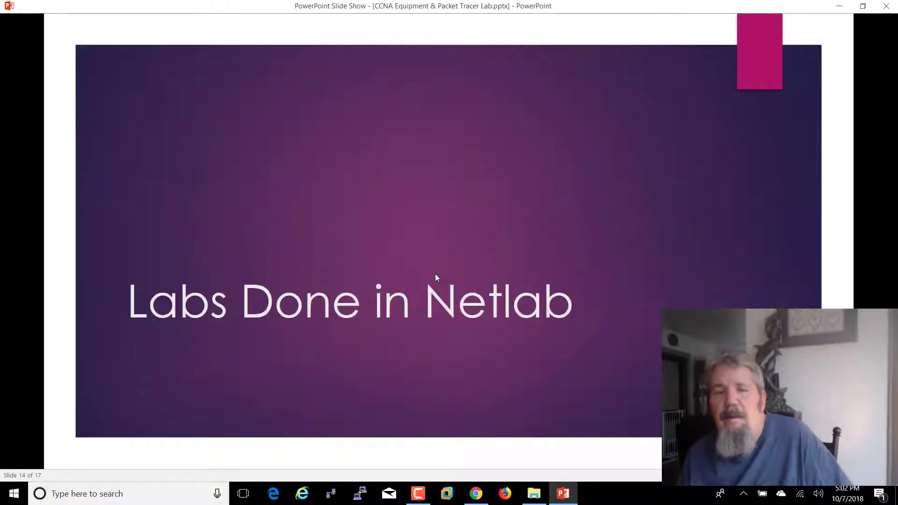
{"action": "left_click", "coordinate": [435, 275]}
{"action": "left_click", "coordinate": [437, 283]}
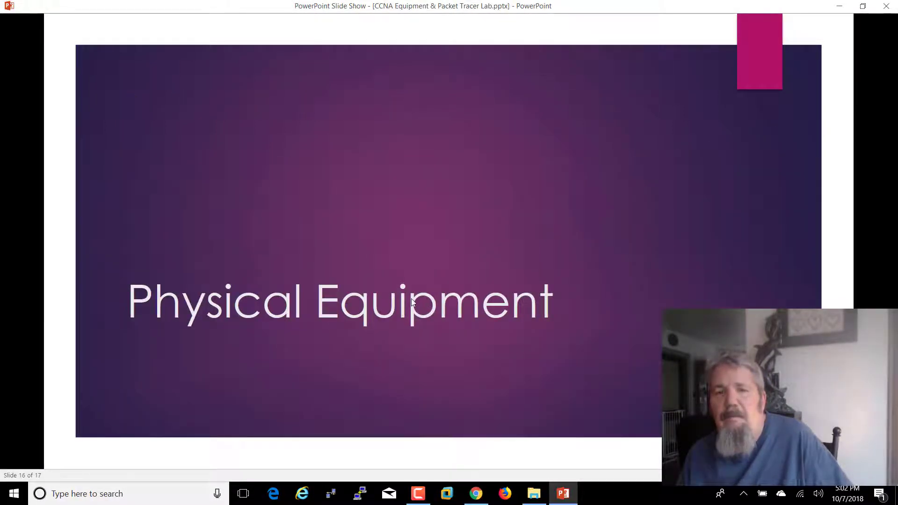
{"action": "key", "text": "Left"}
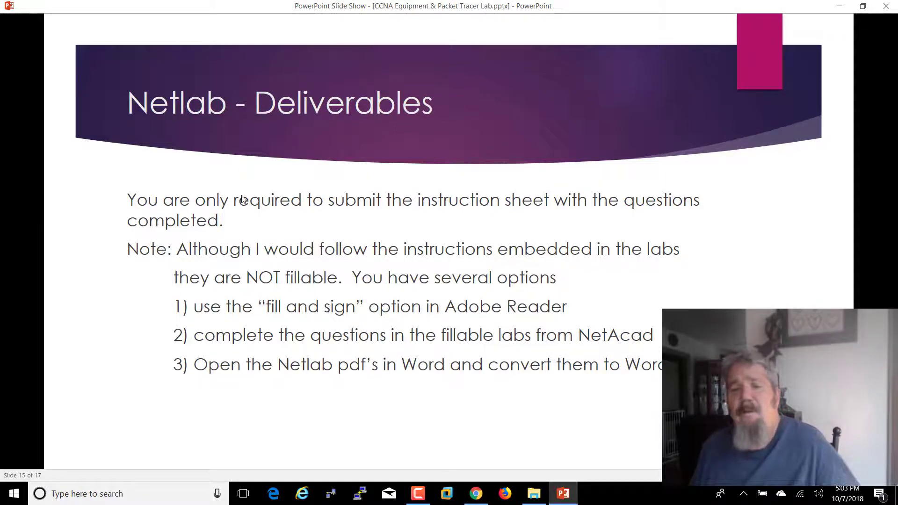
{"action": "left_click", "coordinate": [533, 494]}
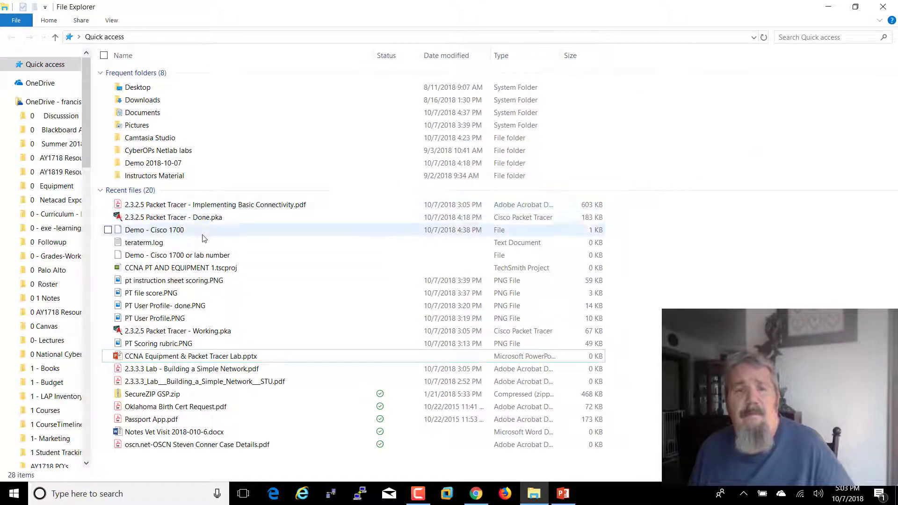
{"action": "left_click", "coordinate": [215, 369]}
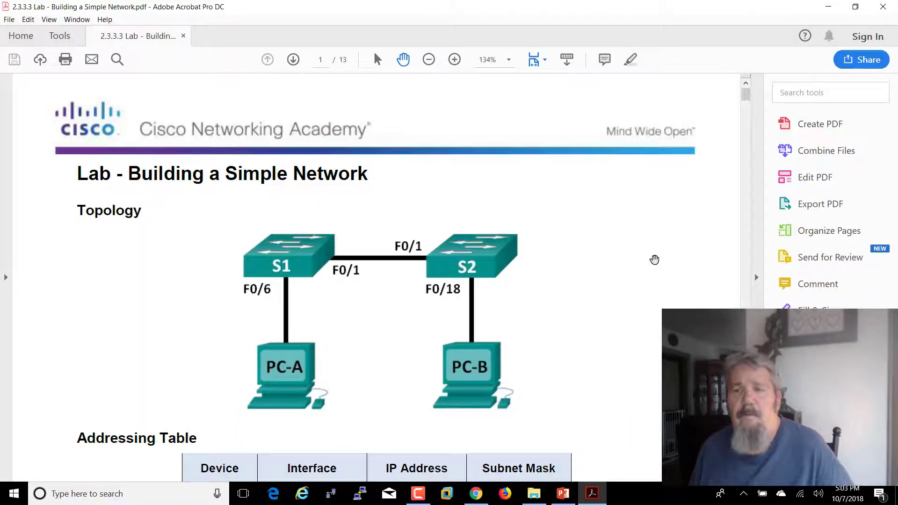
{"action": "left_click", "coordinate": [818, 303]}
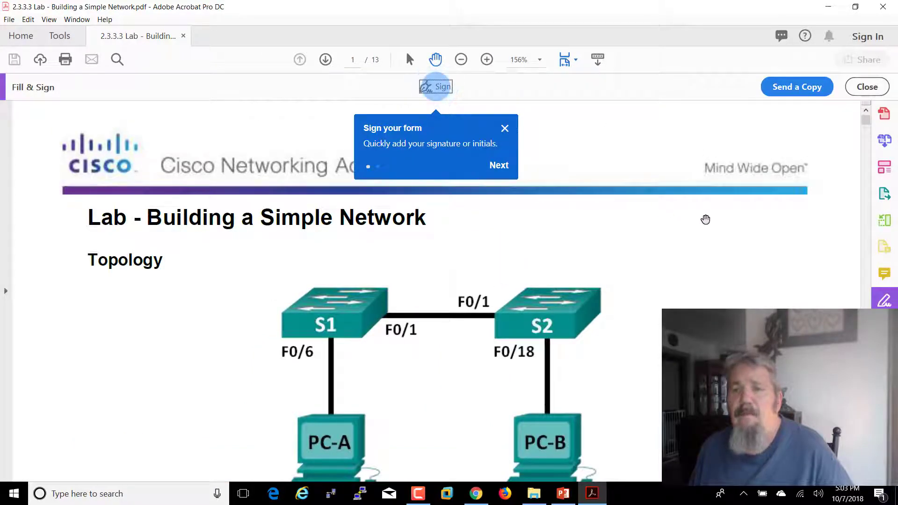
{"action": "scroll", "coordinate": [662, 250], "scroll_direction": "down", "scroll_amount": 20}
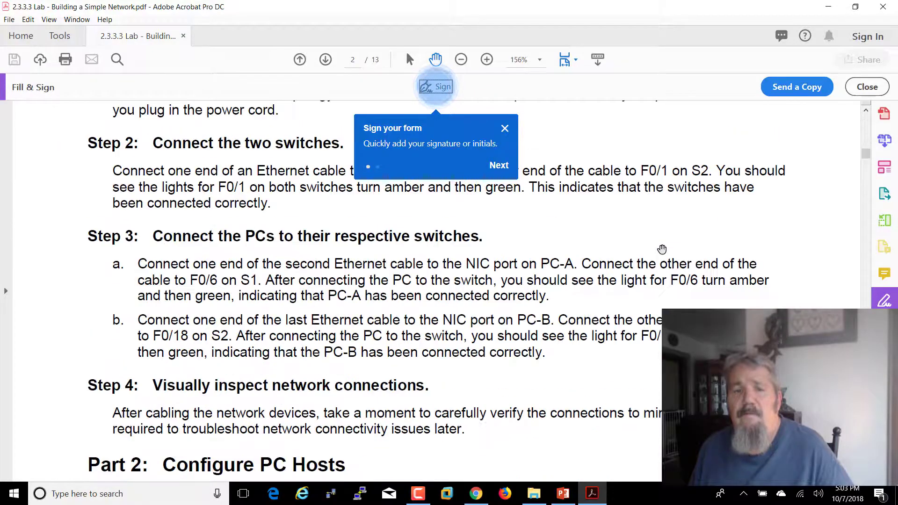
{"action": "scroll", "coordinate": [662, 251], "scroll_direction": "down", "scroll_amount": 20}
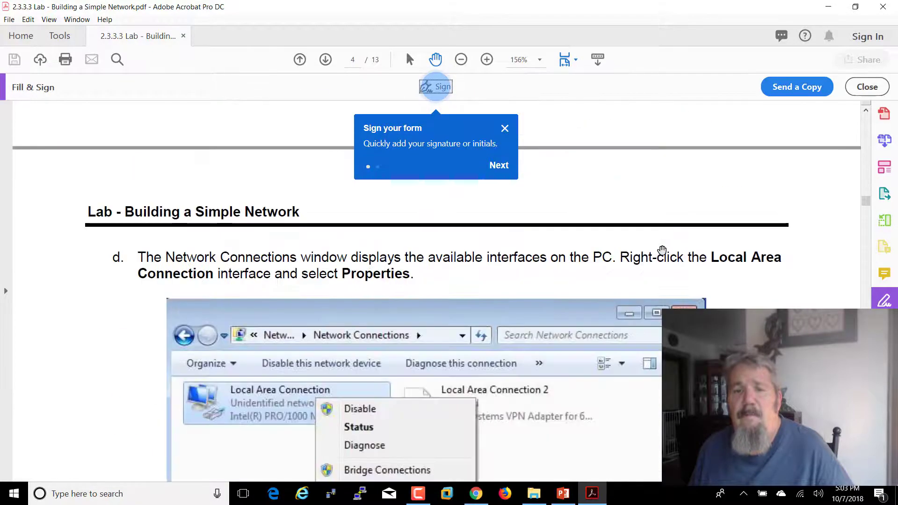
{"action": "scroll", "coordinate": [662, 250], "scroll_direction": "down", "scroll_amount": 20}
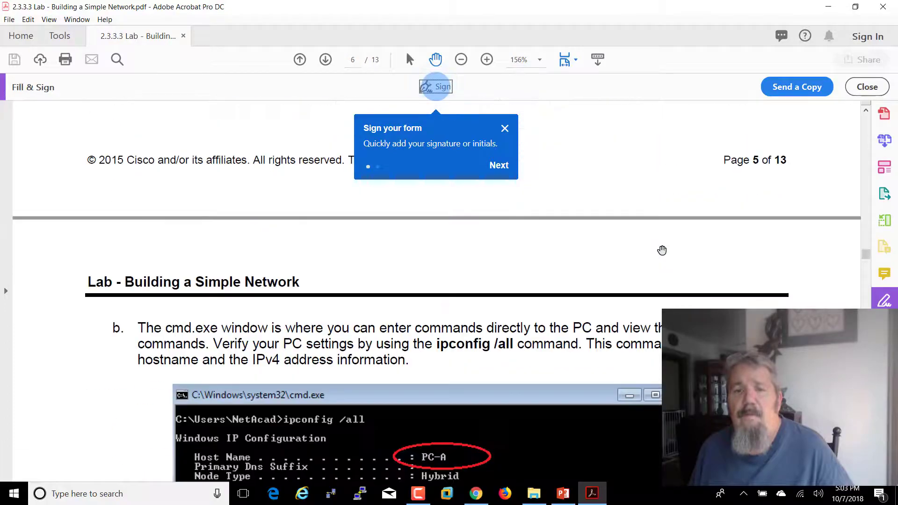
{"action": "scroll", "coordinate": [661, 250], "scroll_direction": "down", "scroll_amount": 20}
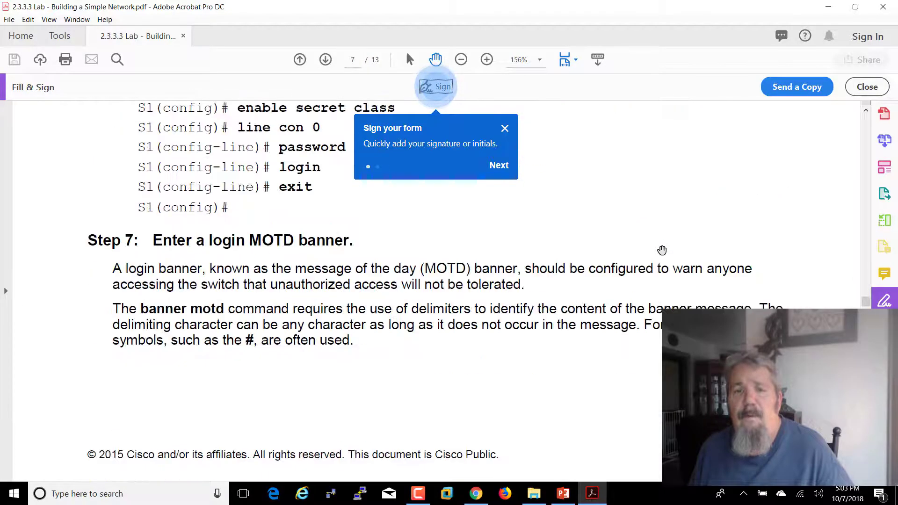
{"action": "scroll", "coordinate": [661, 253], "scroll_direction": "down", "scroll_amount": 8}
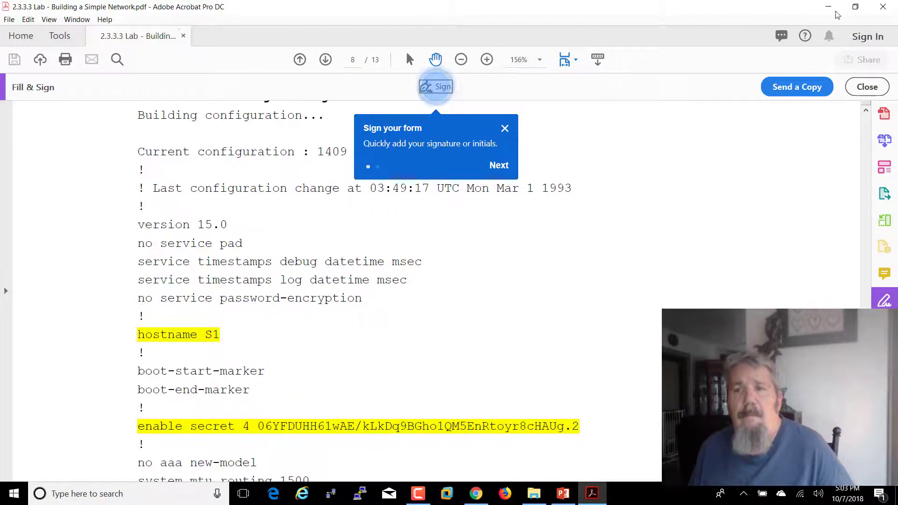
{"action": "left_click", "coordinate": [882, 8]}
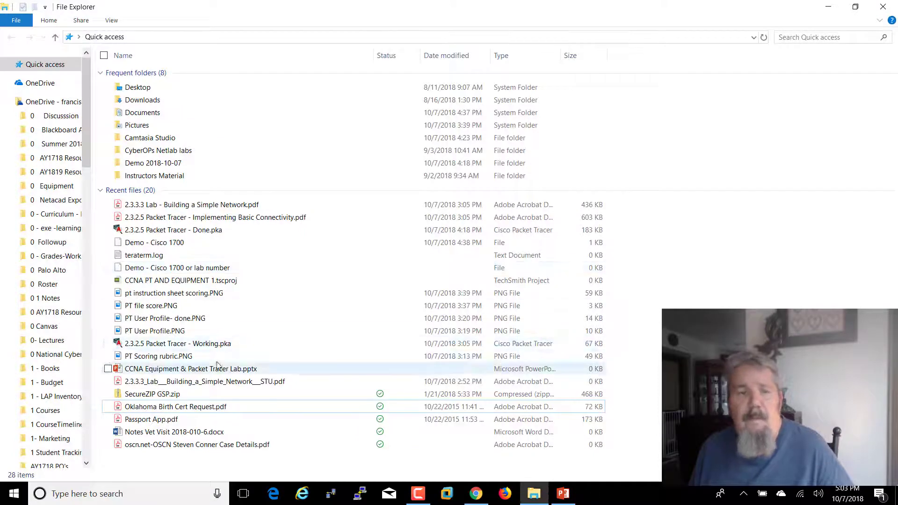